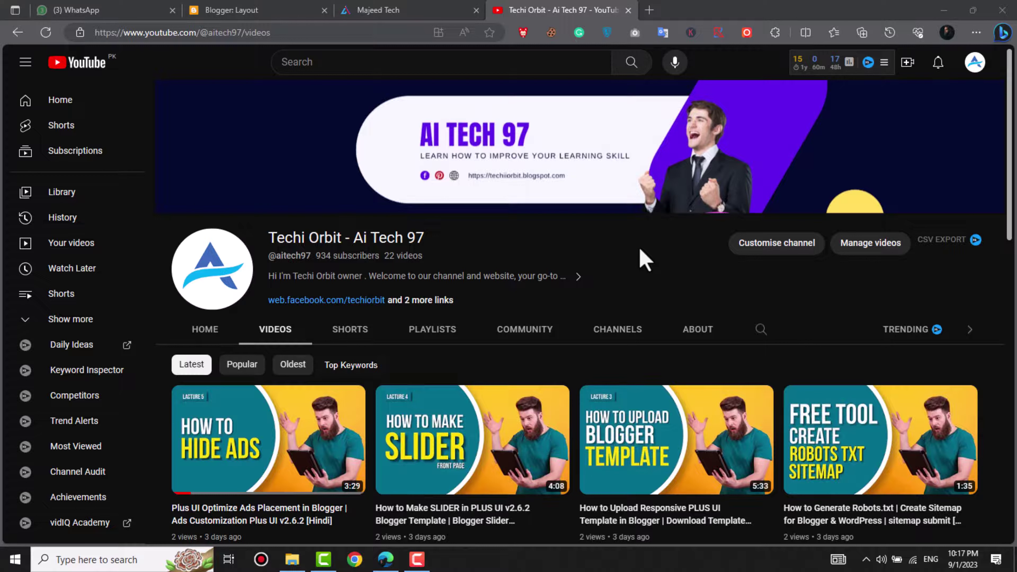
Open the About text file in the Plus UI - Pages folder, review its page code, and close it.
click(292, 557)
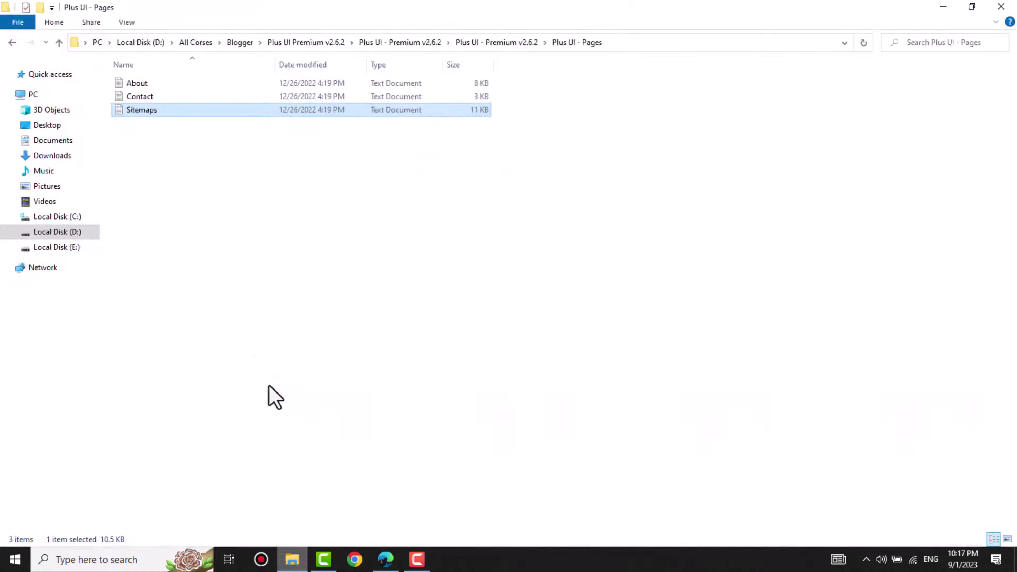
click(148, 97)
double_click(144, 84)
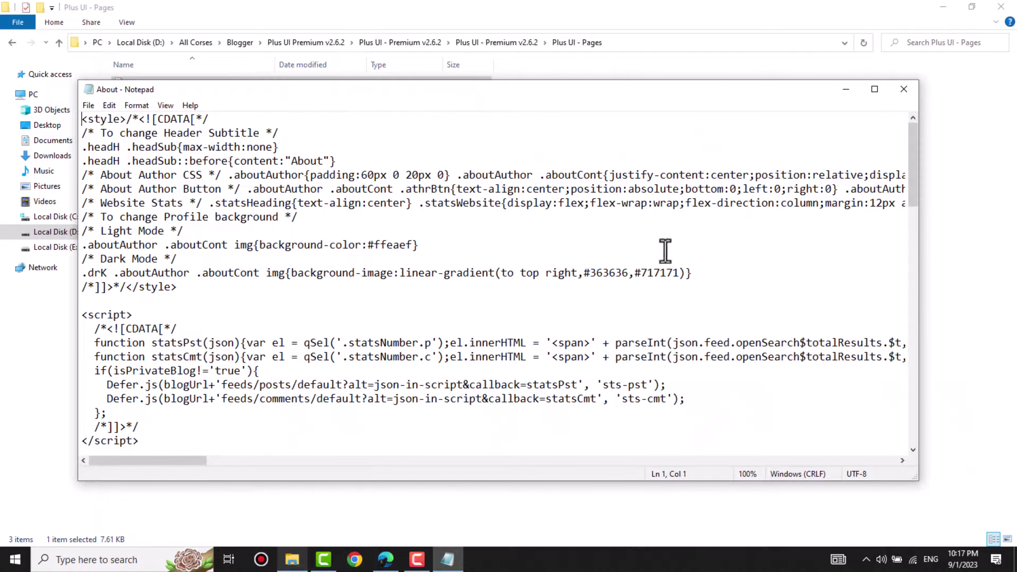
drag(913, 170, 957, 417)
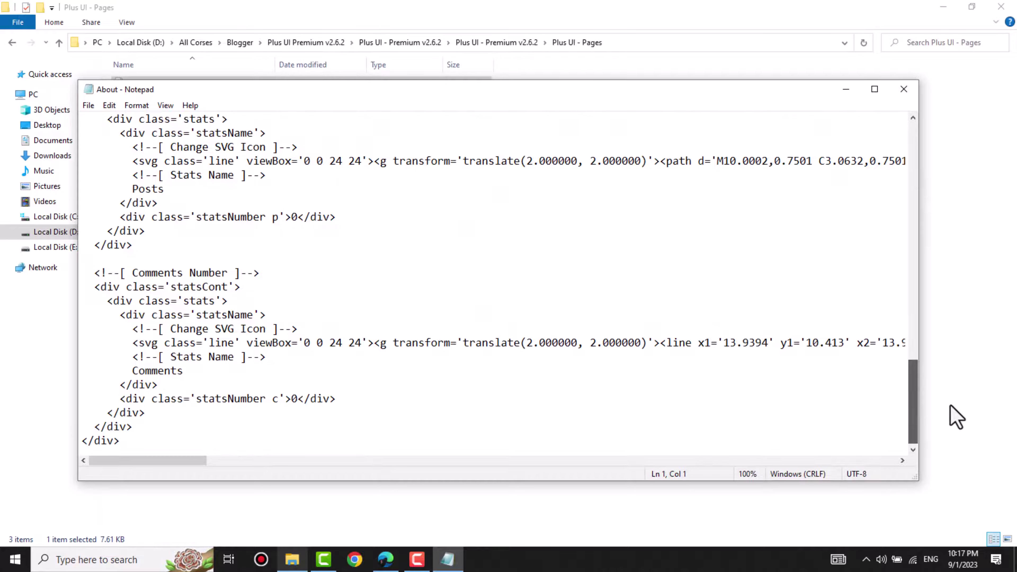
drag(956, 417, 926, 182)
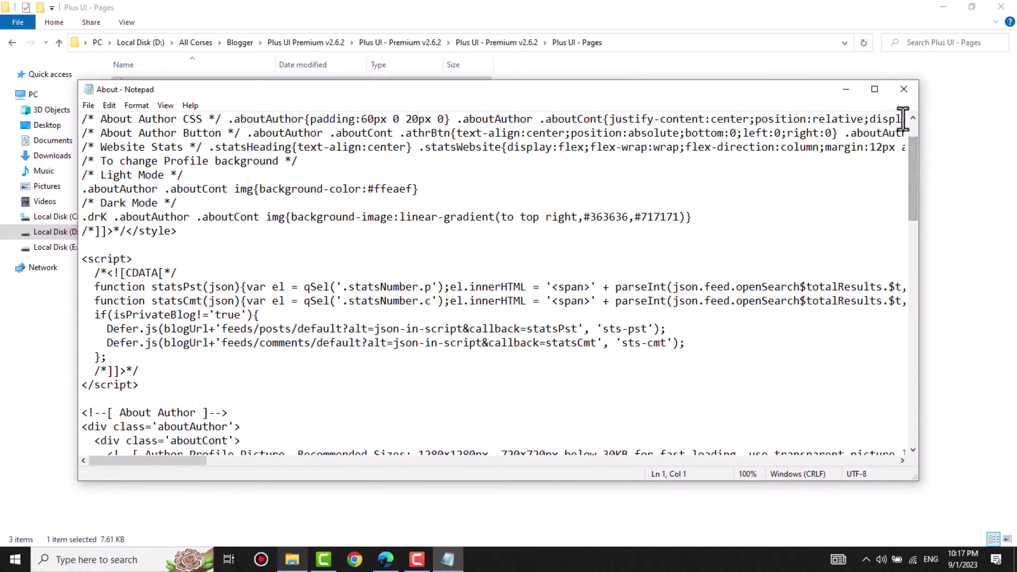
click(904, 90)
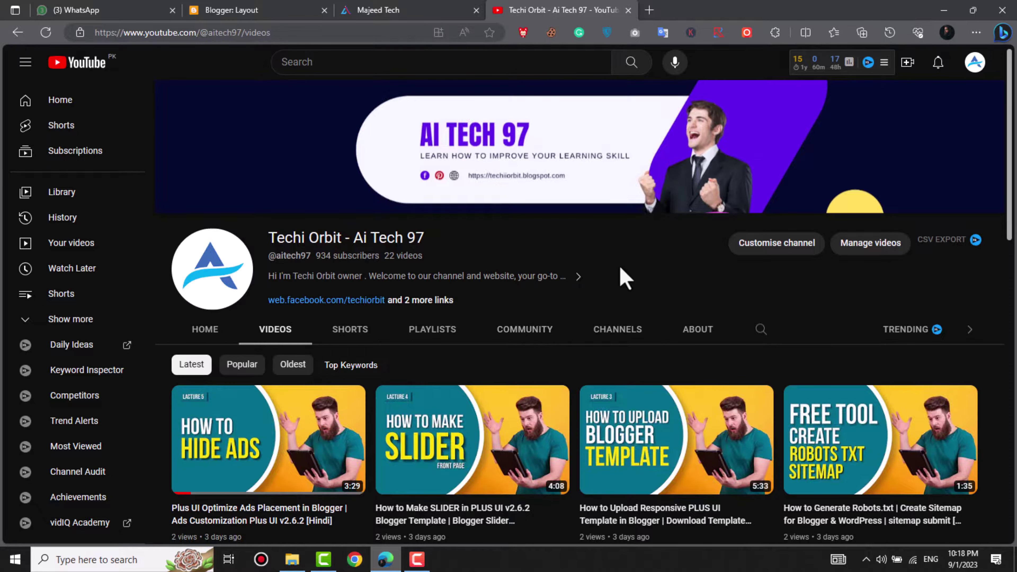
Open the Scroll Menu gadget's settings from the blog layout and compare its link list with the live blog's menu.
click(417, 8)
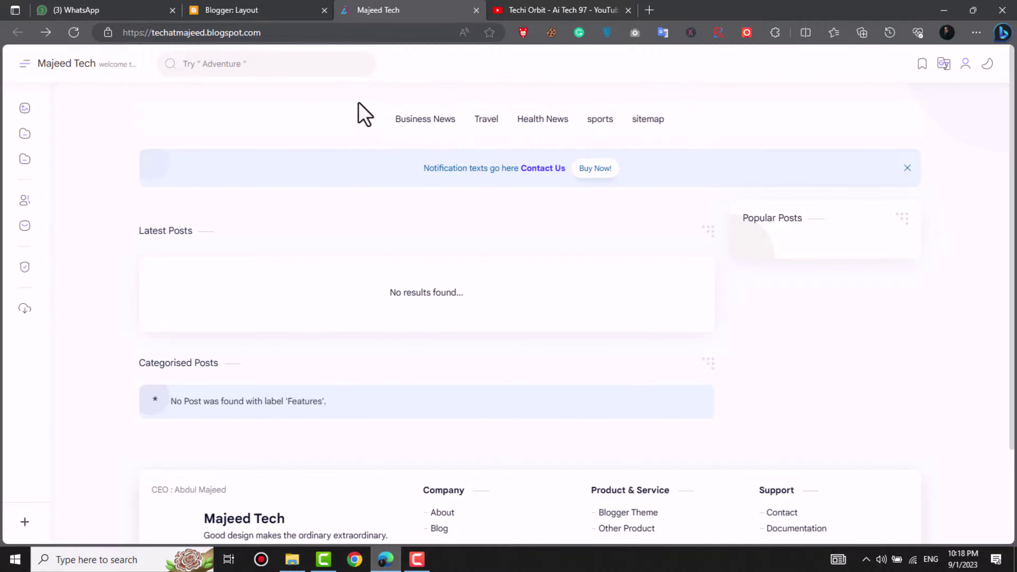
click(242, 10)
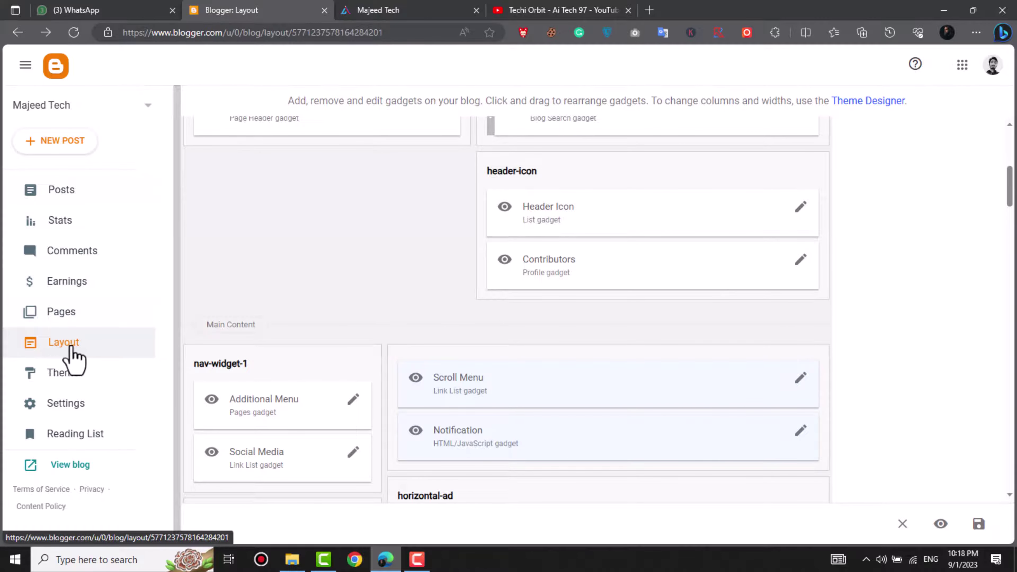
scroll(813, 309, up, 2)
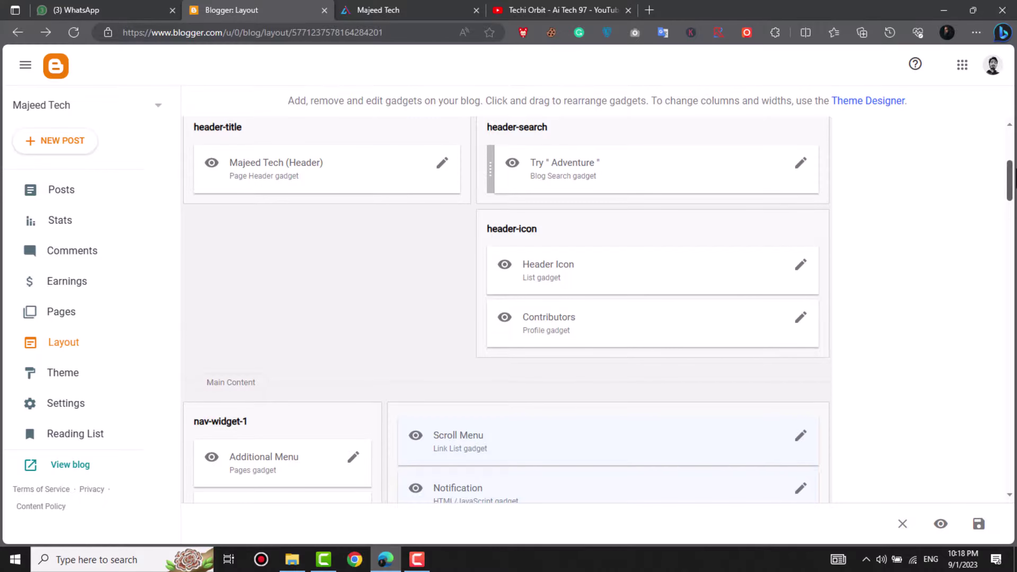
scroll(738, 262, down, 5)
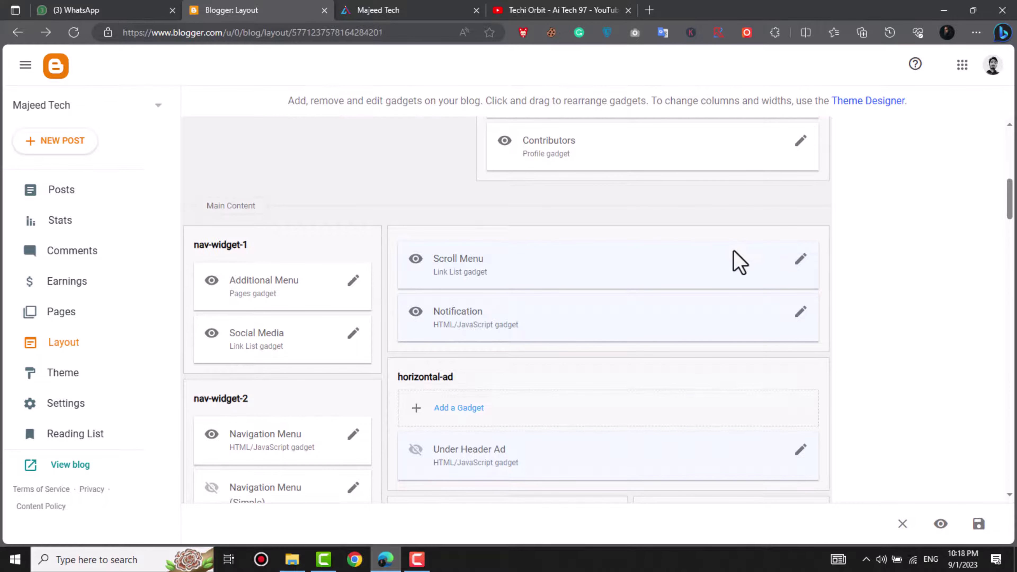
click(801, 259)
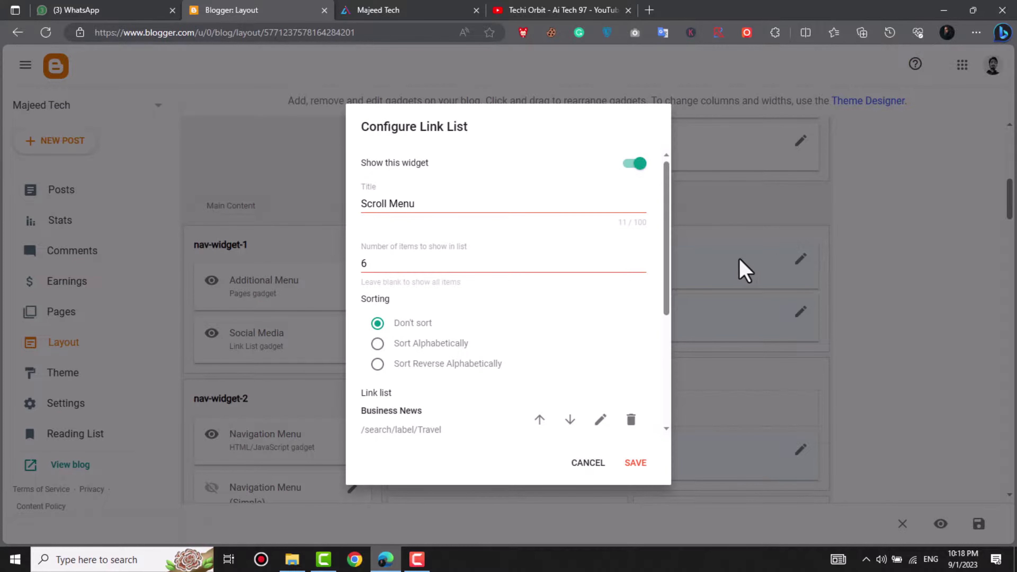
drag(665, 257, 663, 364)
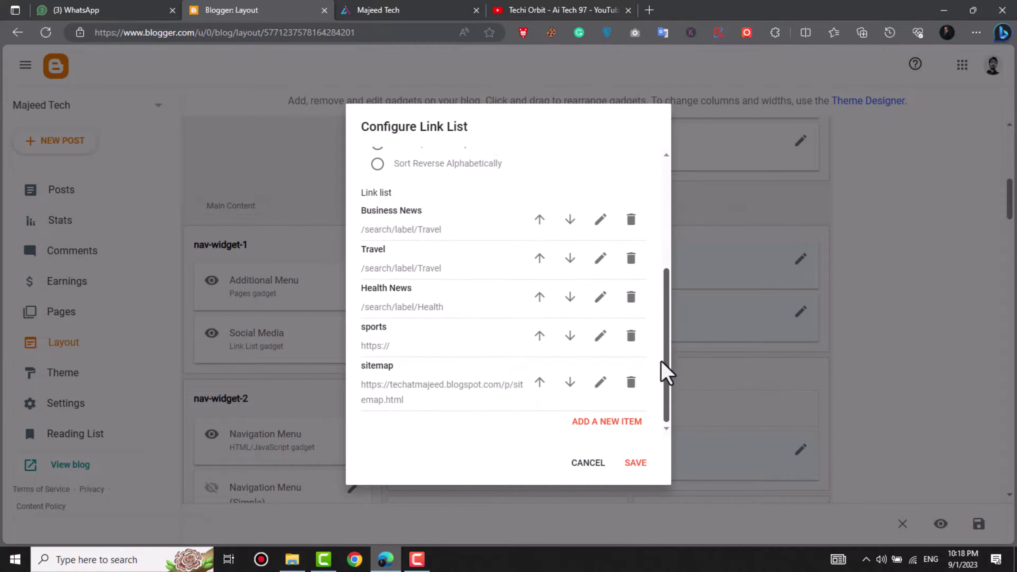
click(420, 10)
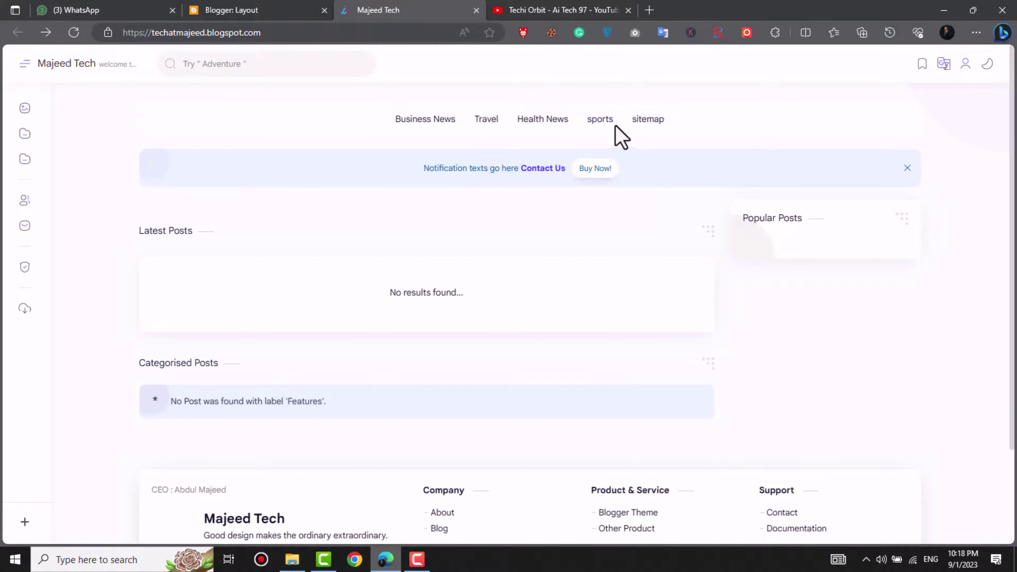
click(288, 10)
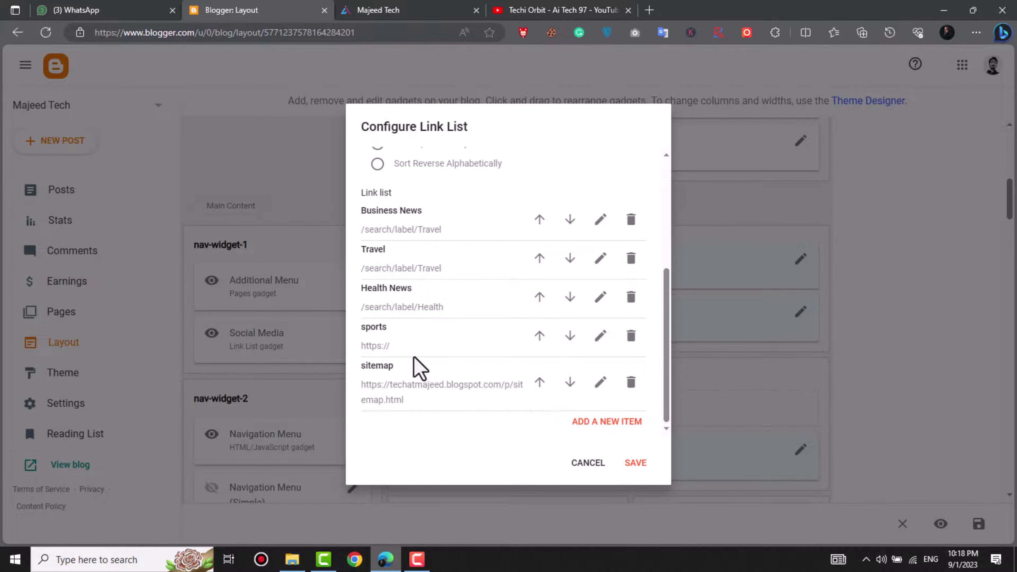
Rename the Travel link in the Scroll Menu list to "tech" and save the item.
click(601, 260)
drag(406, 275, 353, 276)
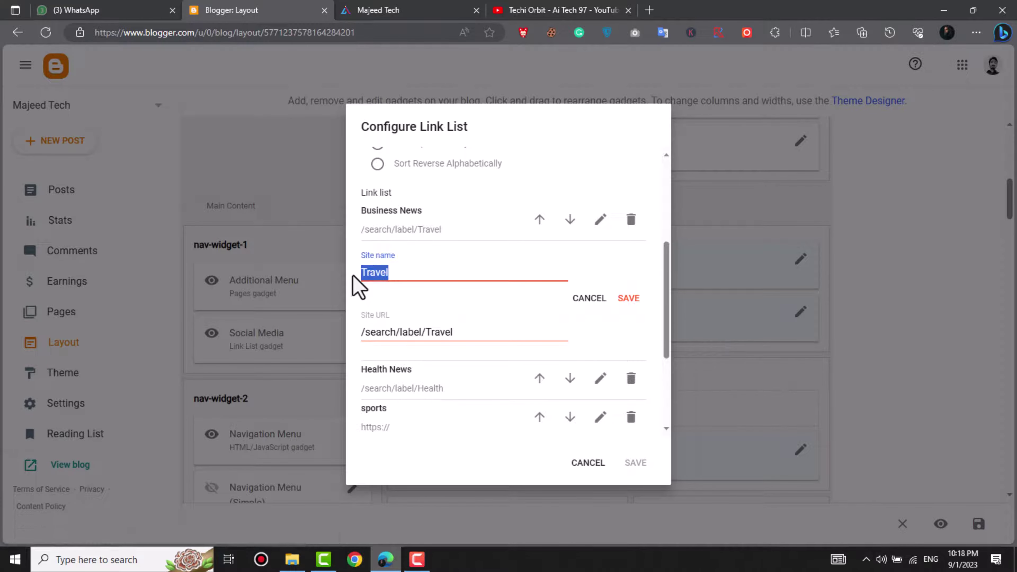
text(tech)
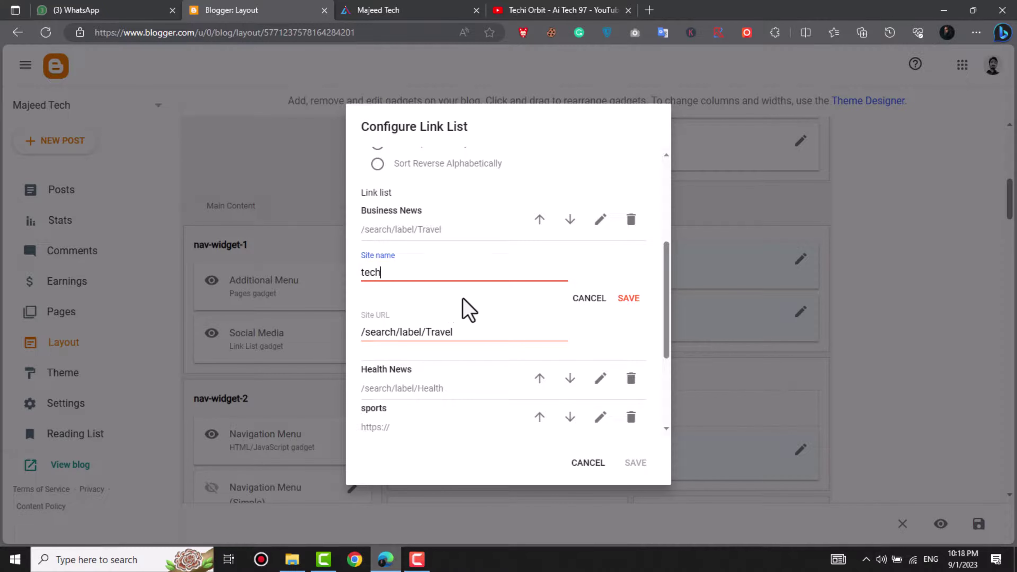
click(629, 298)
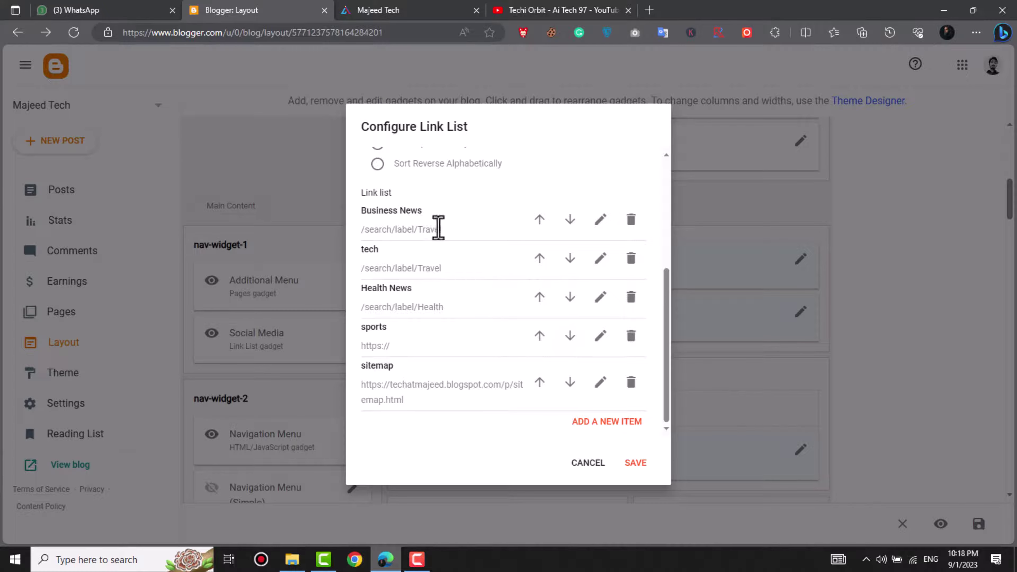
Open the tech link item for editing and examine its site URL.
click(600, 259)
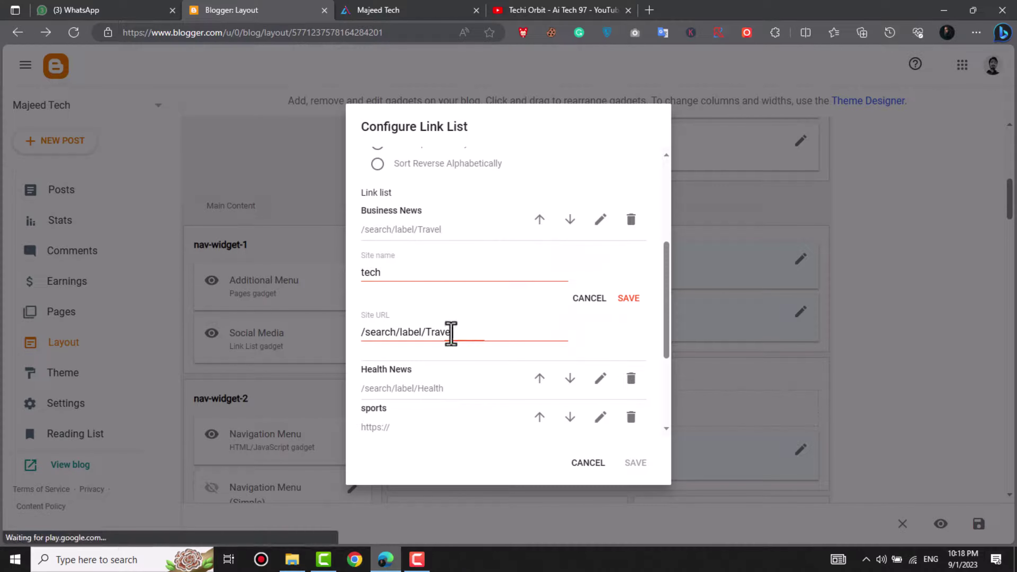
drag(451, 333, 359, 345)
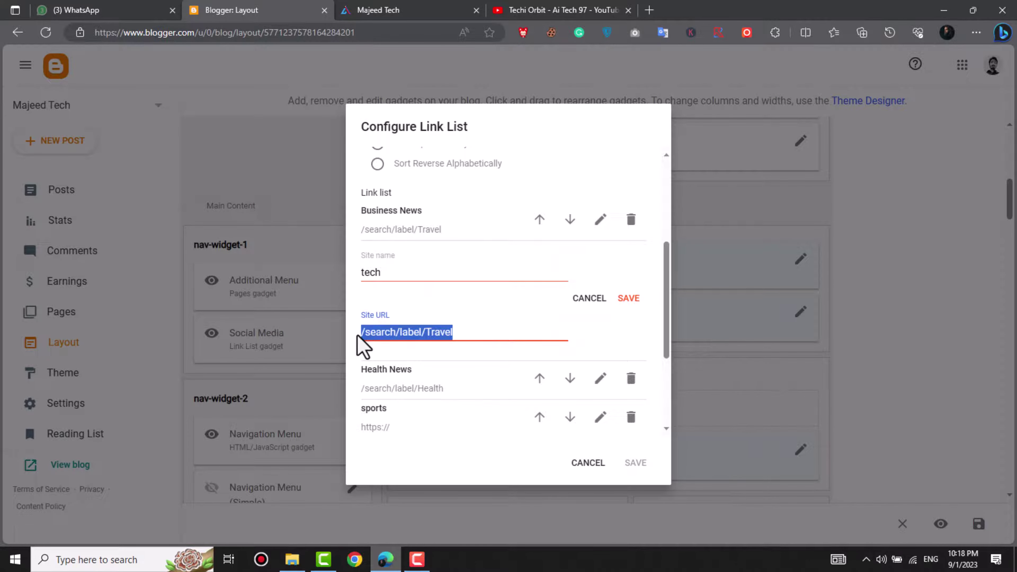
click(463, 331)
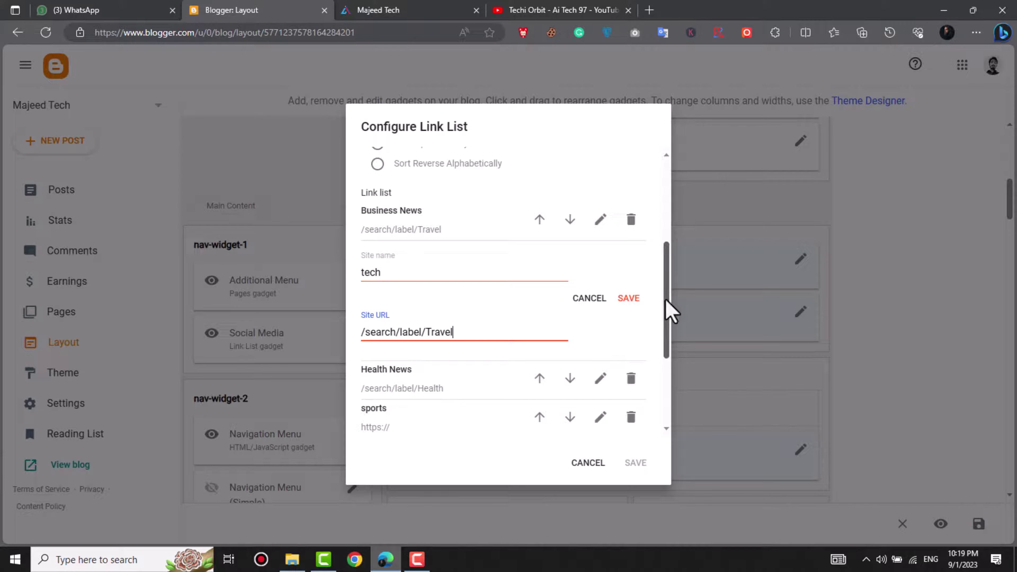
Replace the sitemap link's site URL with "#" and save both open link items.
drag(670, 311, 656, 368)
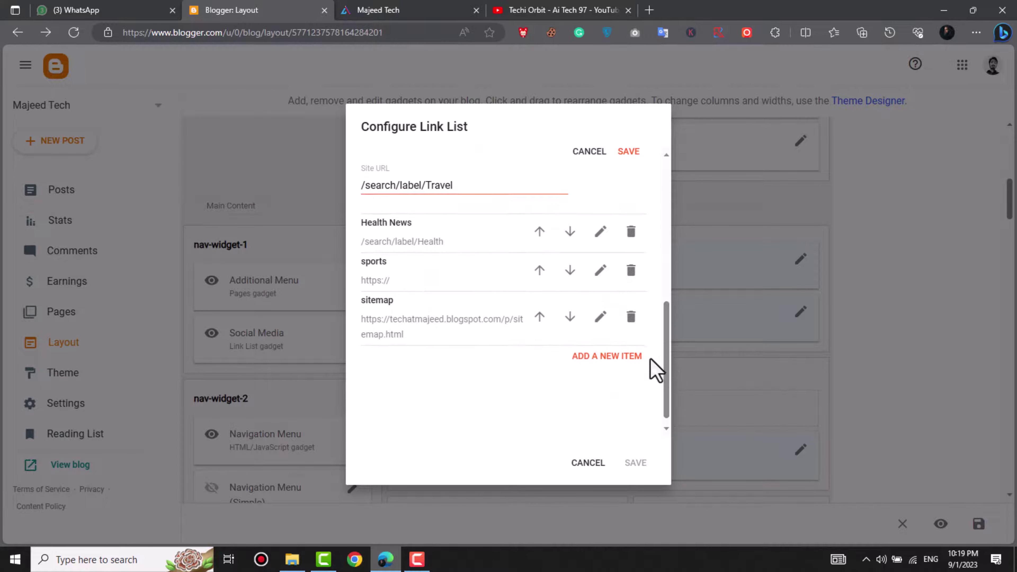
click(601, 316)
drag(484, 384, 547, 391)
click(508, 383)
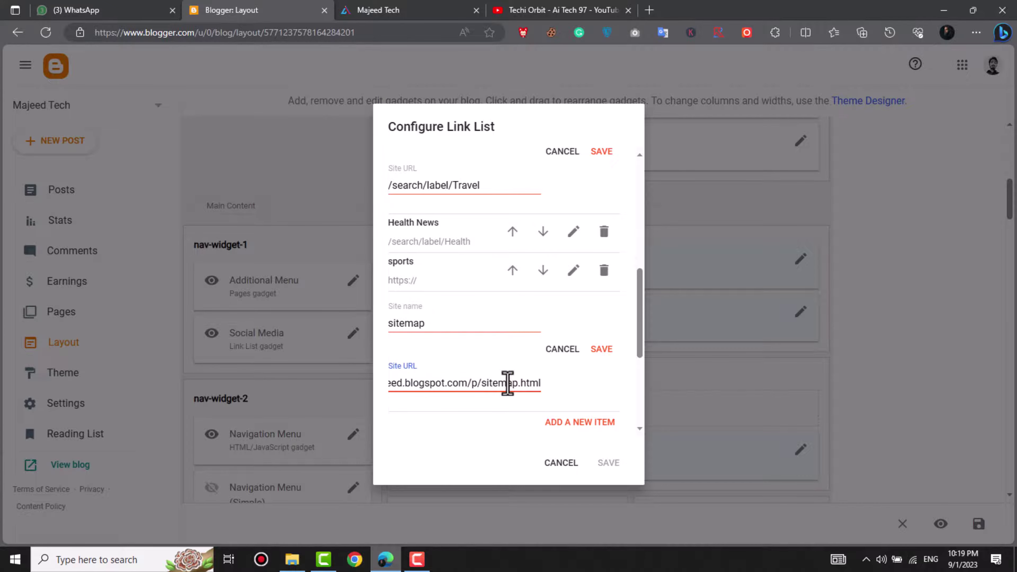
key(ctrl+a)
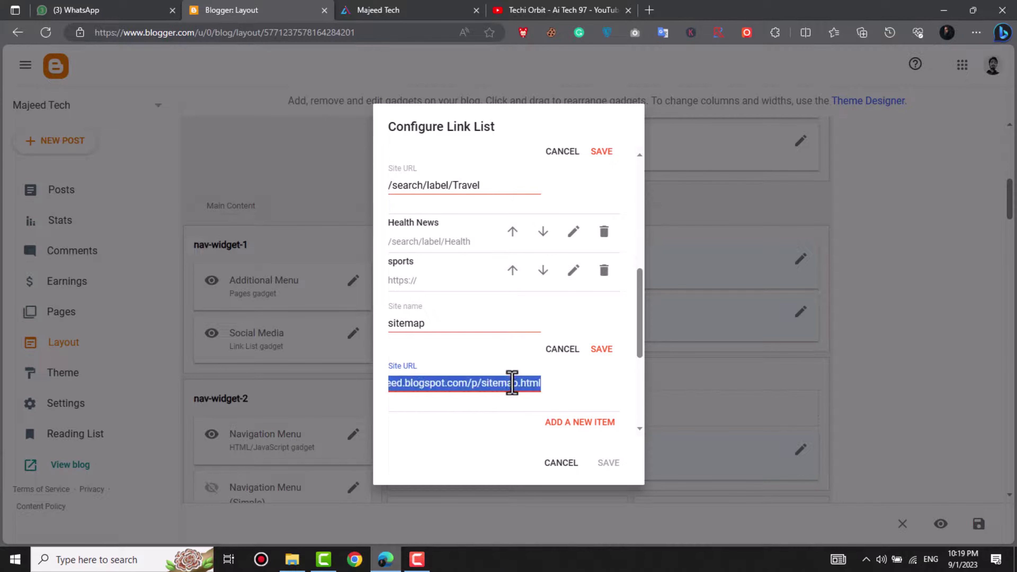
key(BackSpace)
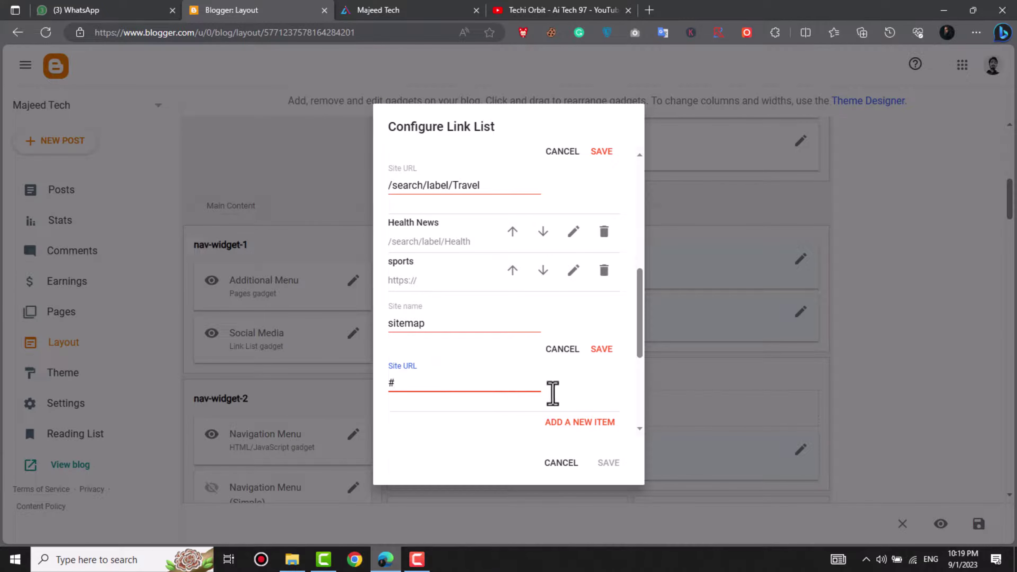
click(601, 349)
click(609, 153)
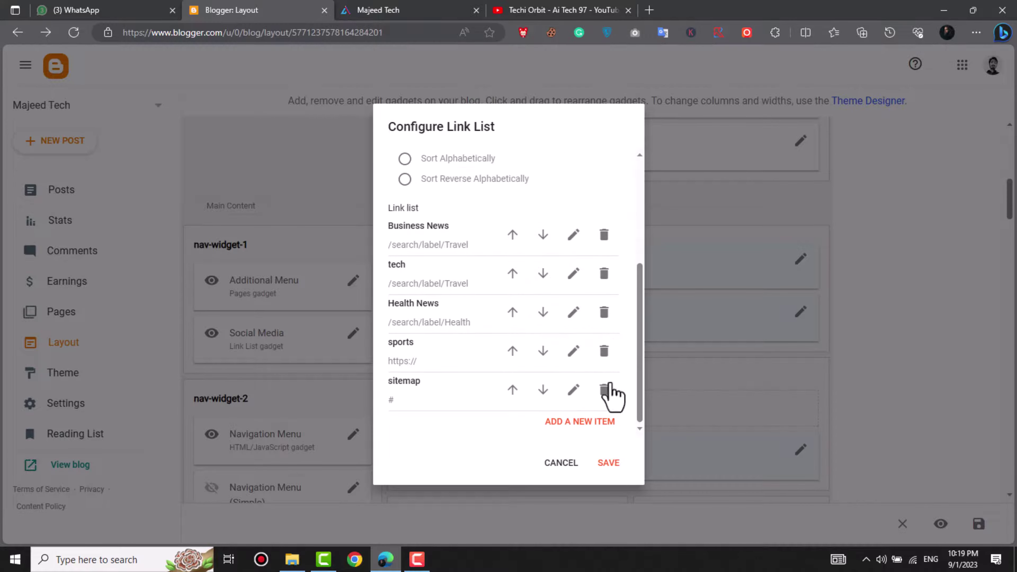
Save the Scroll Menu link list and reload the live blog to check its menu.
click(608, 463)
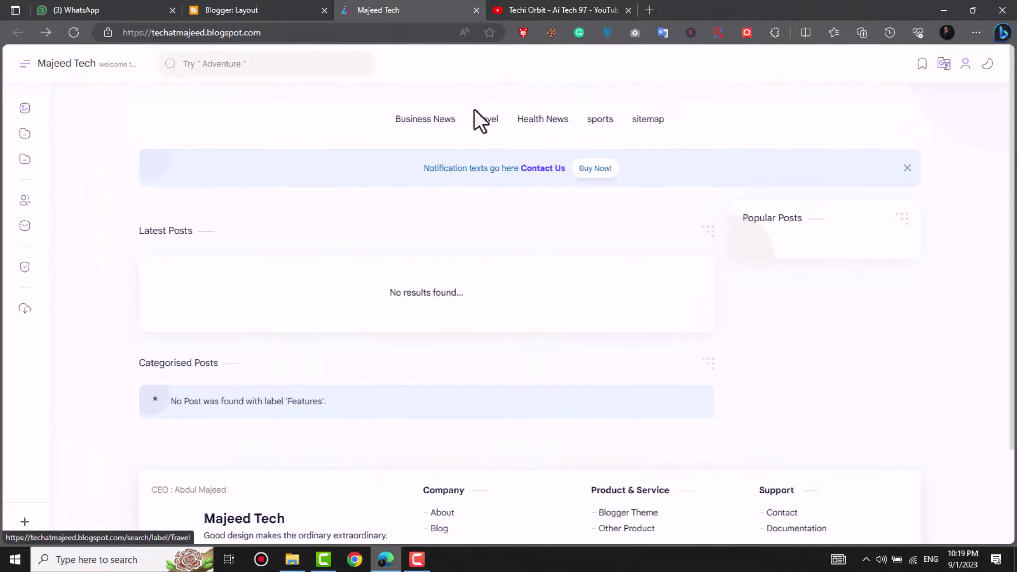
click(73, 37)
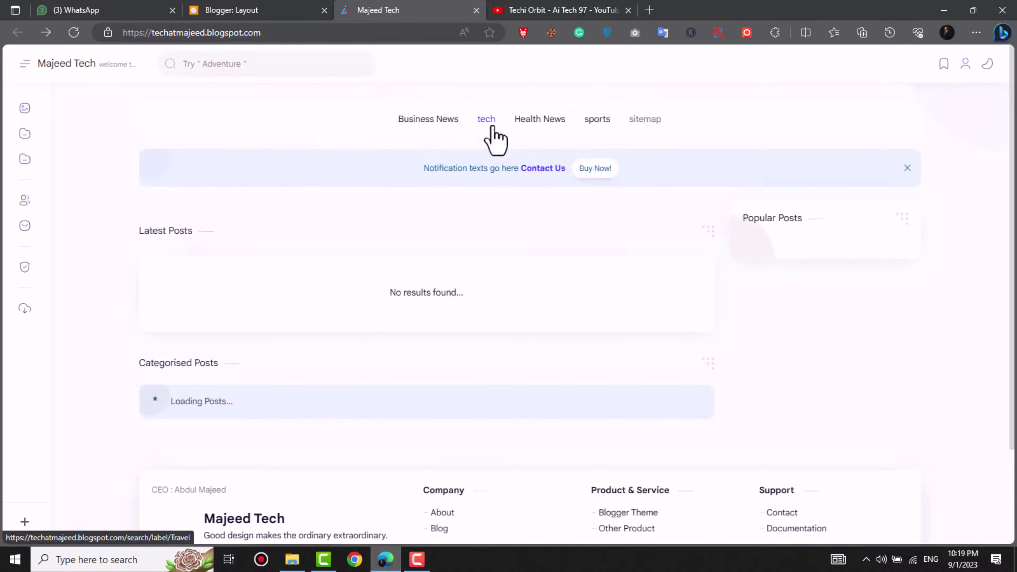
click(295, 10)
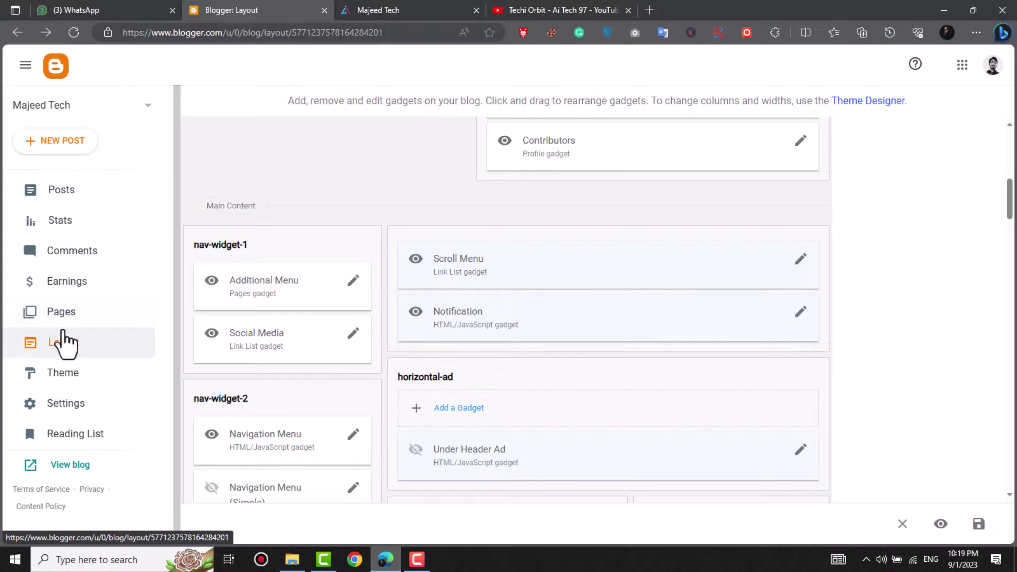
Open the sitemap page from the blog's pages, review its HTML code, and return to the page list.
click(62, 315)
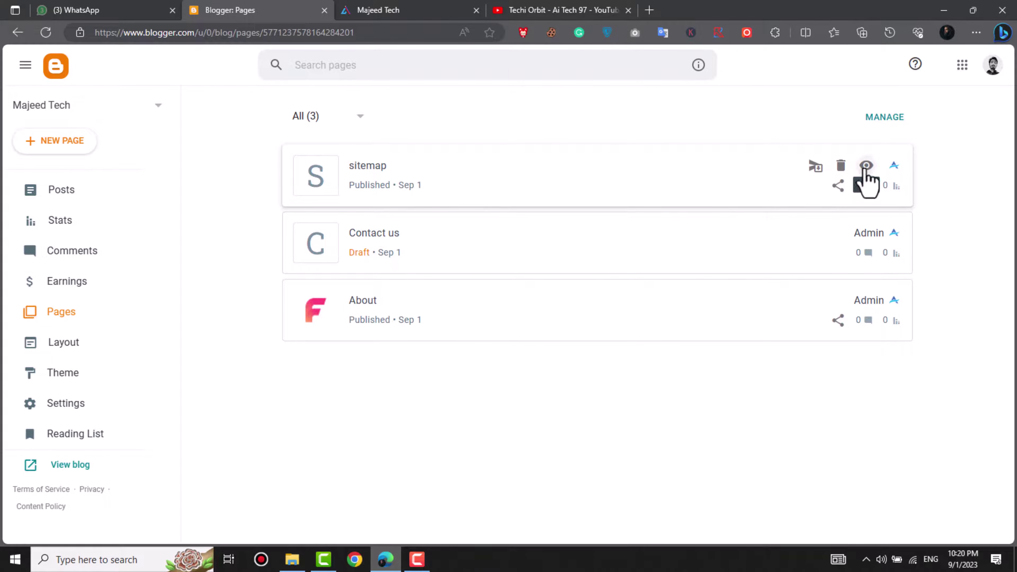
click(397, 182)
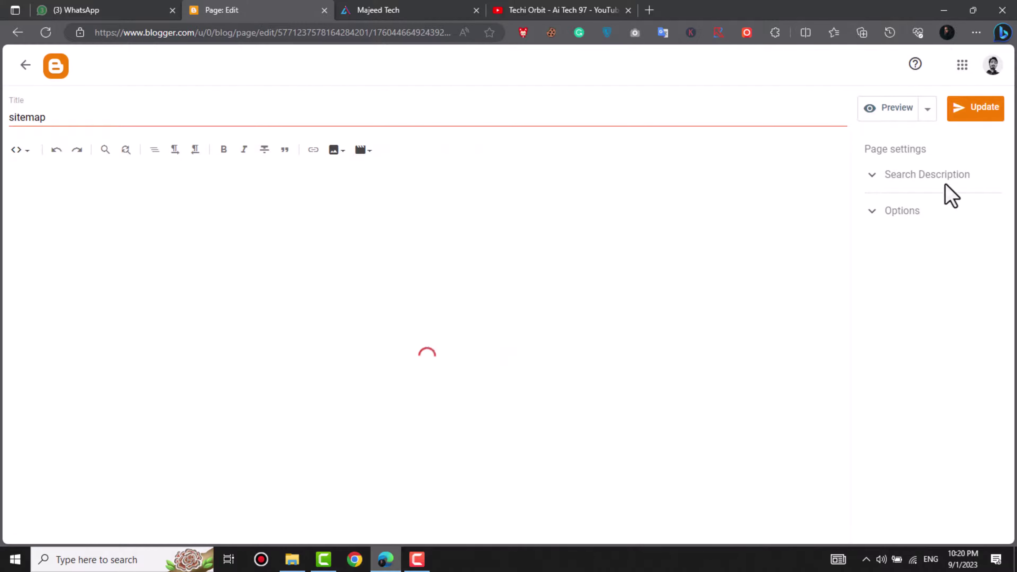
drag(851, 253, 833, 200)
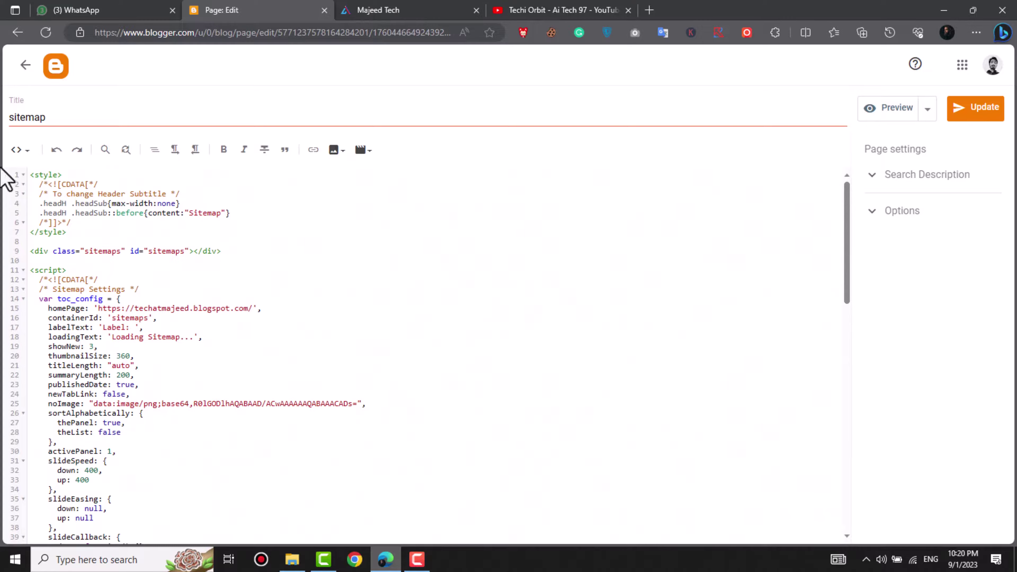
click(16, 65)
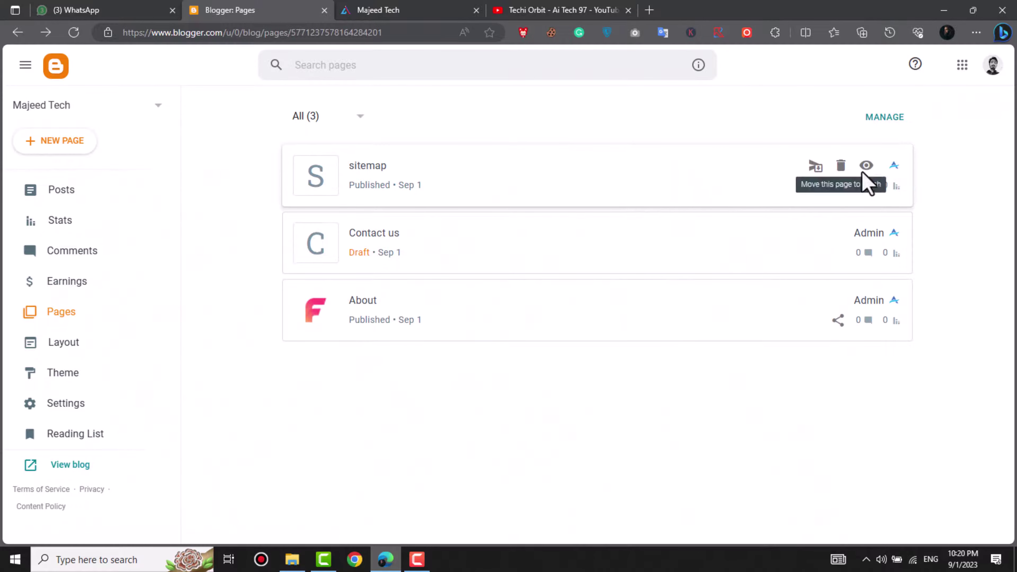
Copy the link address of the published sitemap page and view the live blog's menu.
right_click(865, 168)
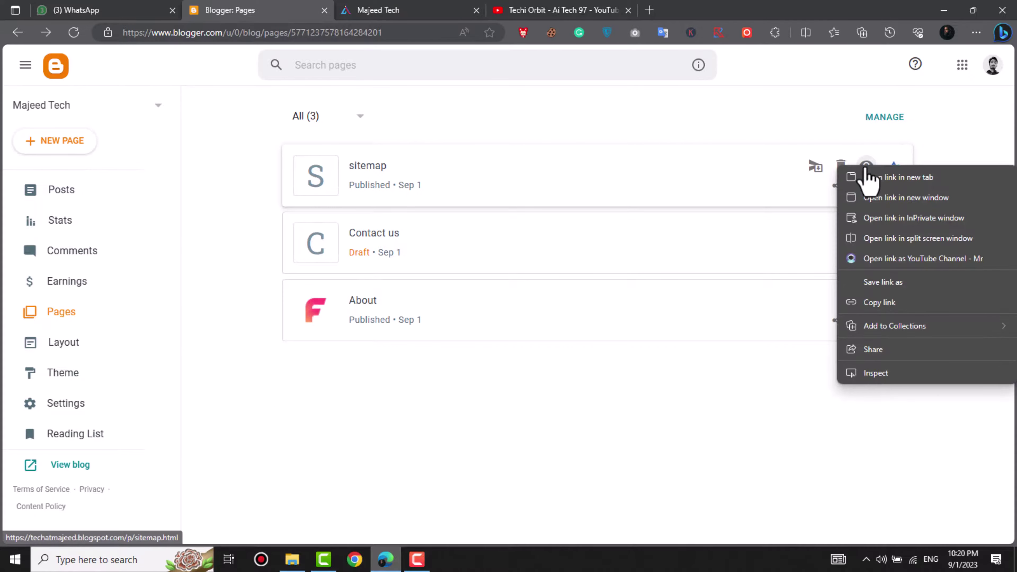
click(883, 302)
click(420, 11)
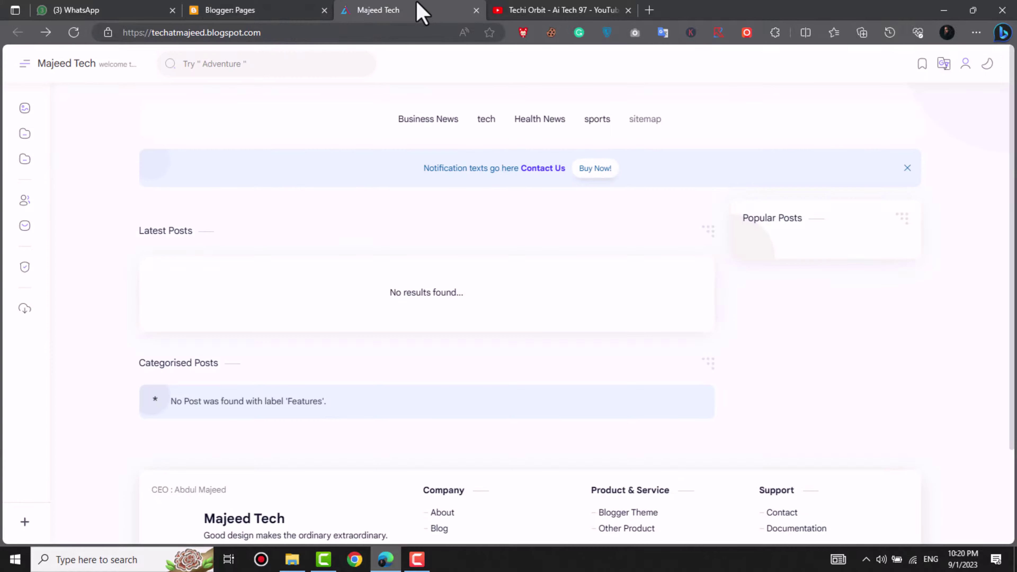
Return to the Blogger dashboard and open the Scroll Menu gadget from the blog's layout for editing.
click(256, 10)
click(65, 355)
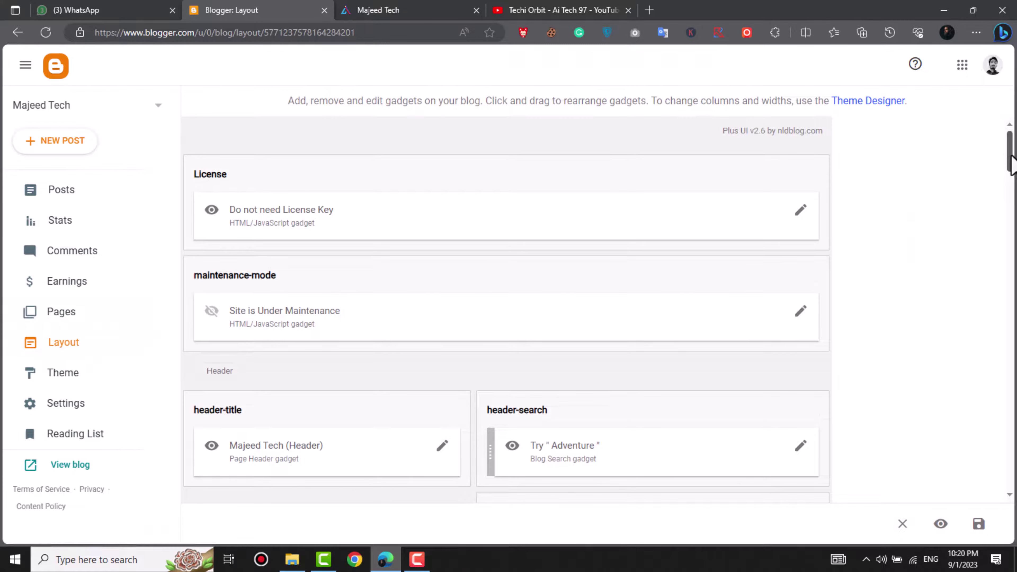
scroll(908, 232, down, 5)
scroll(859, 230, up, 5)
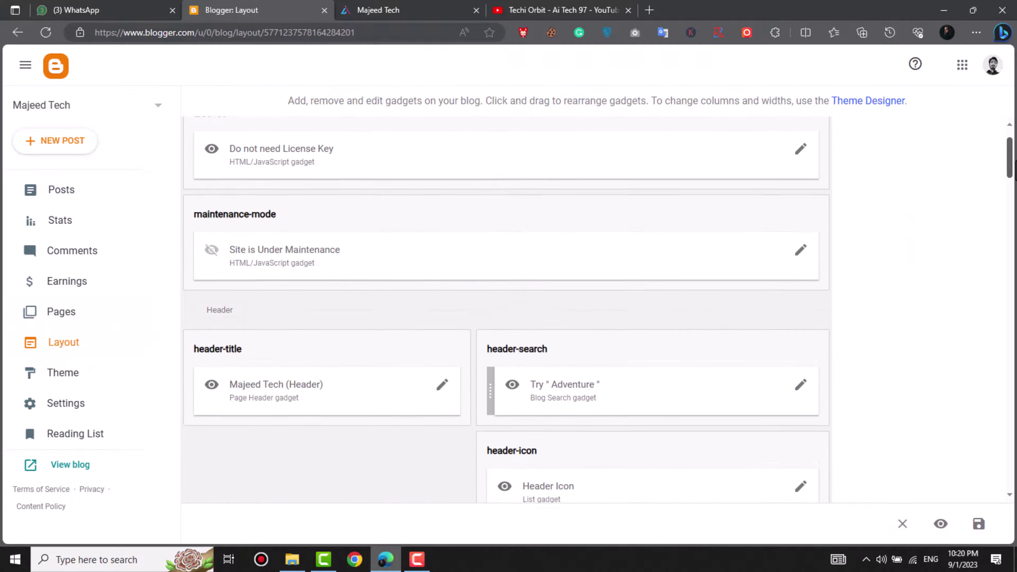
scroll(859, 231, down, 10)
click(804, 245)
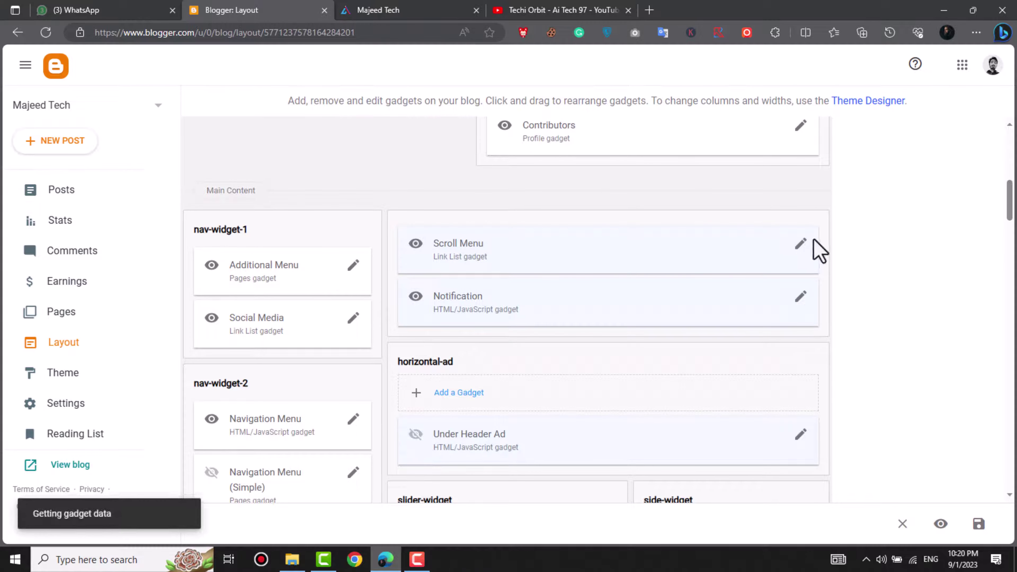
Replace the sitemap link's site URL with the copied sitemap page address ending in /p/sitemap.html and save the link list.
drag(640, 243, 640, 352)
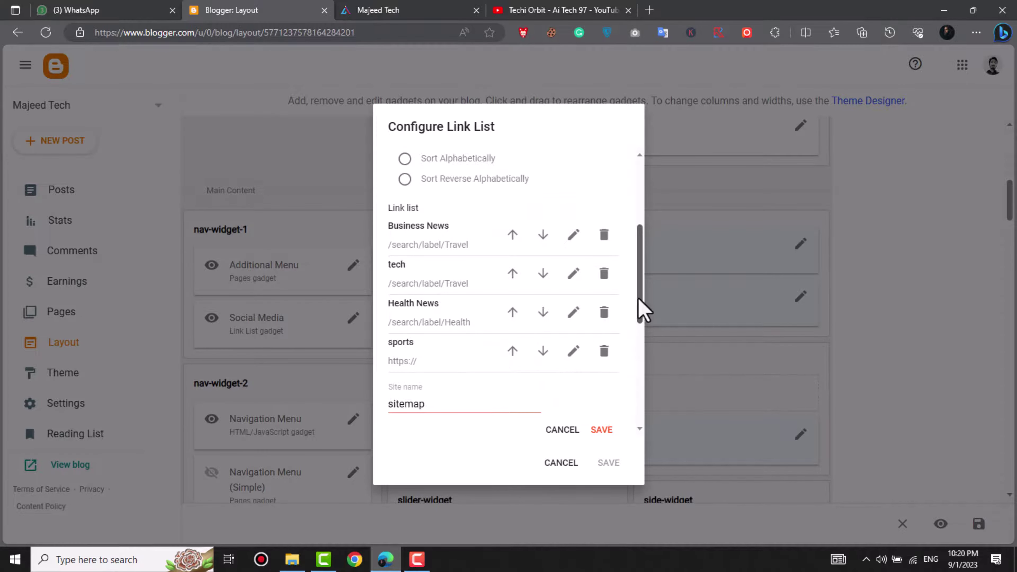
drag(642, 307, 644, 347)
click(394, 340)
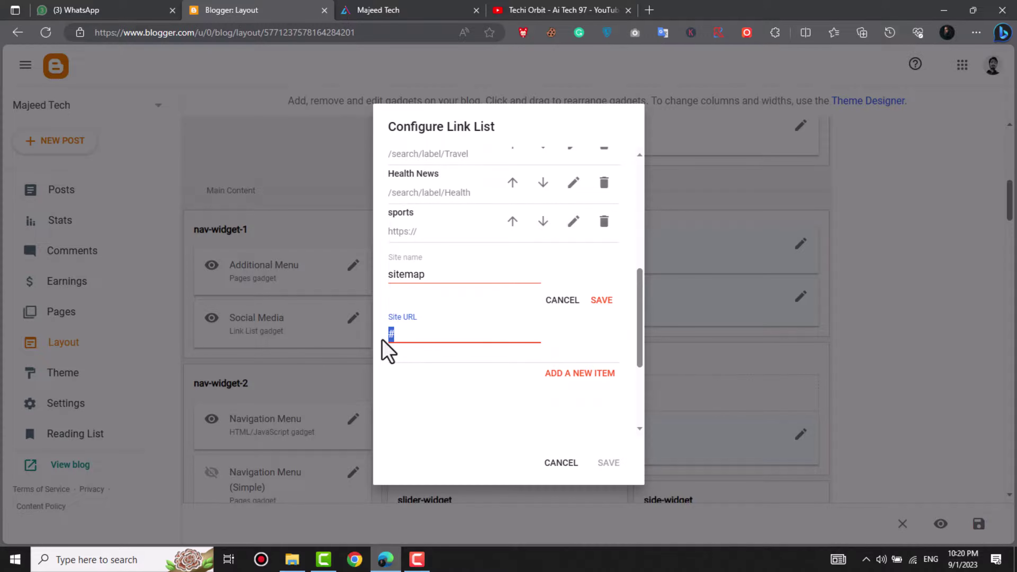
right_click(422, 333)
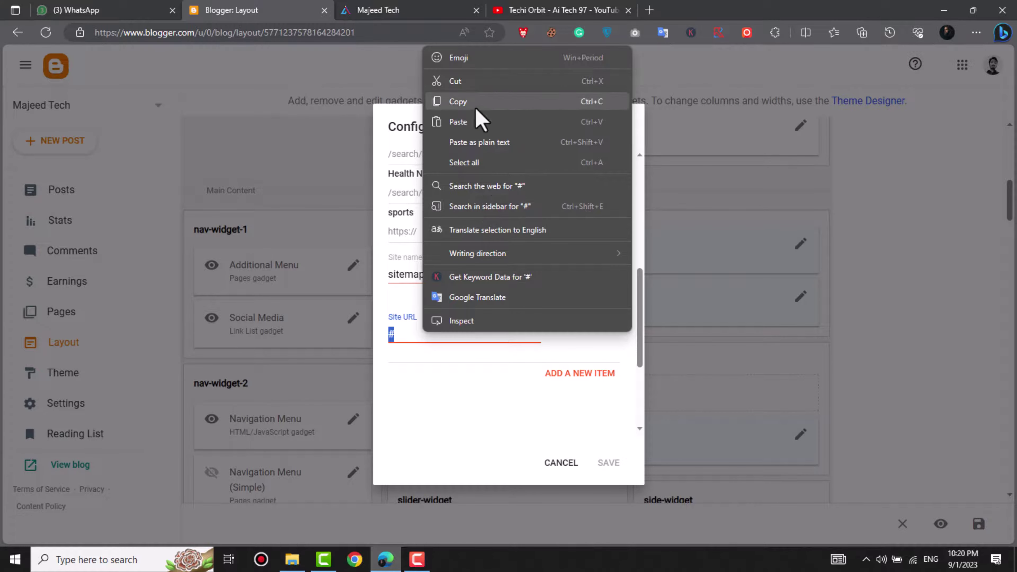
click(478, 100)
key(ctrl+v)
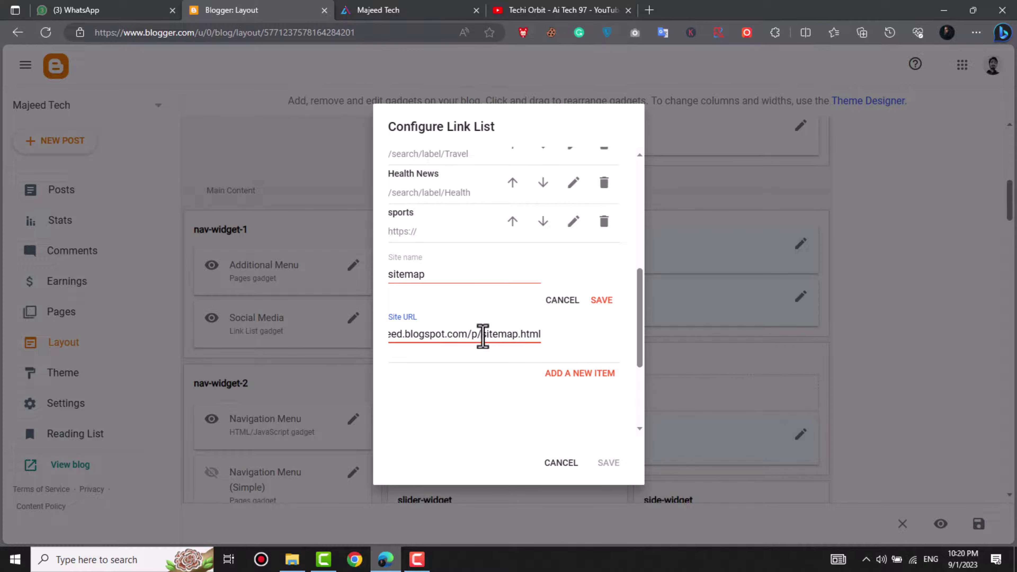
drag(482, 335, 527, 336)
click(458, 336)
click(601, 300)
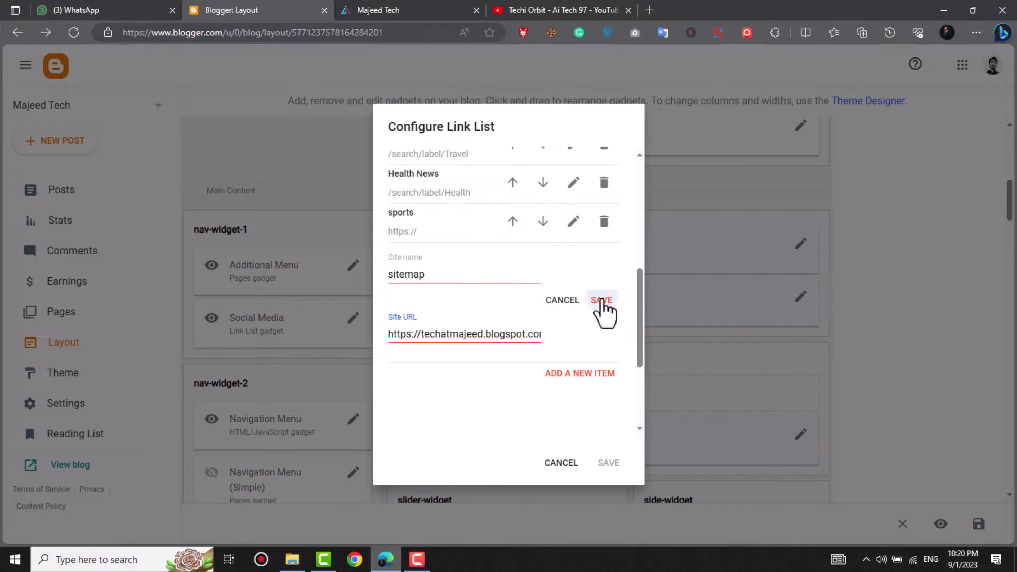
click(633, 465)
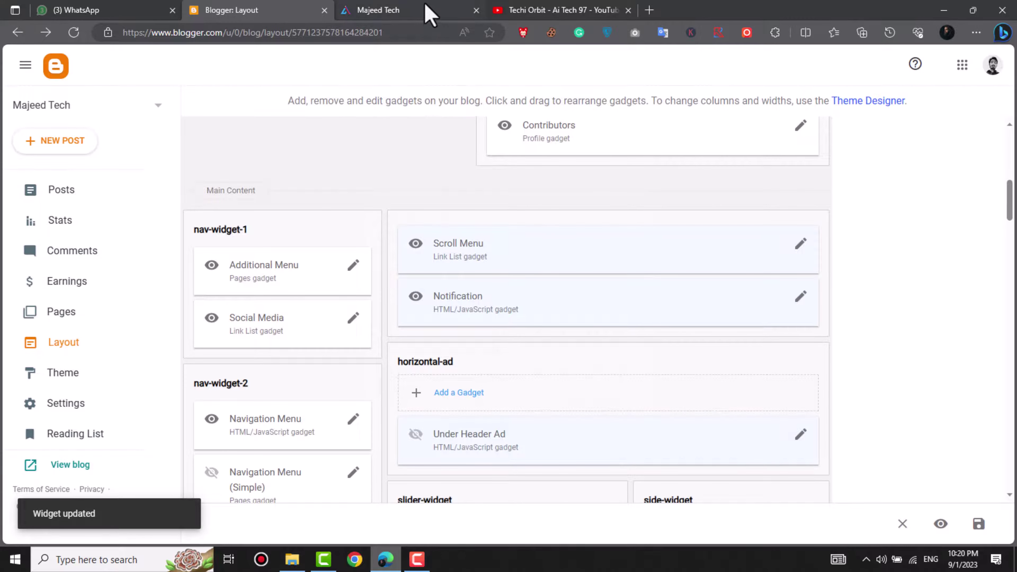
Reload the live blog and test the Business News and sitemap links in its scroll menu.
click(428, 12)
click(73, 35)
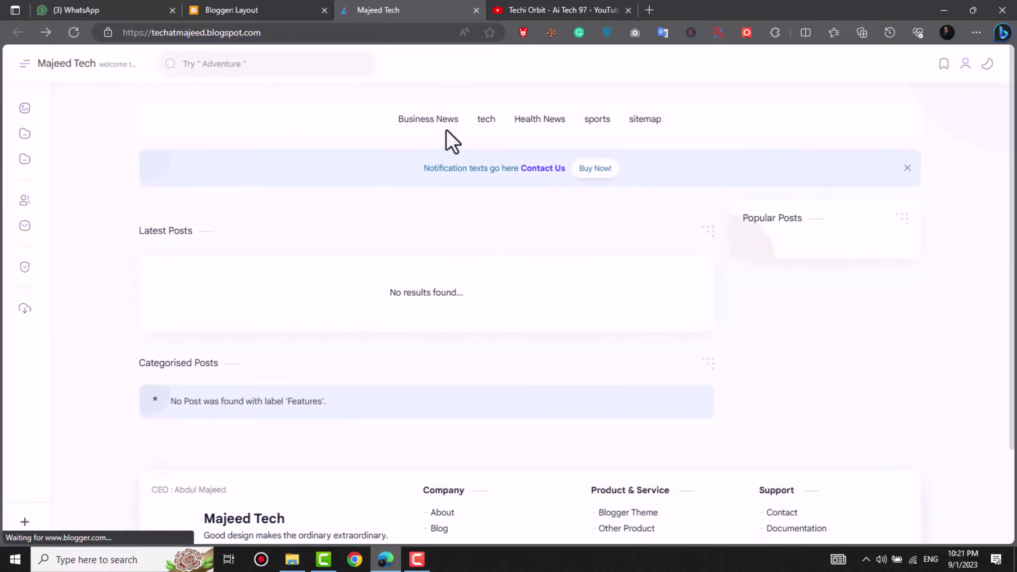
click(437, 120)
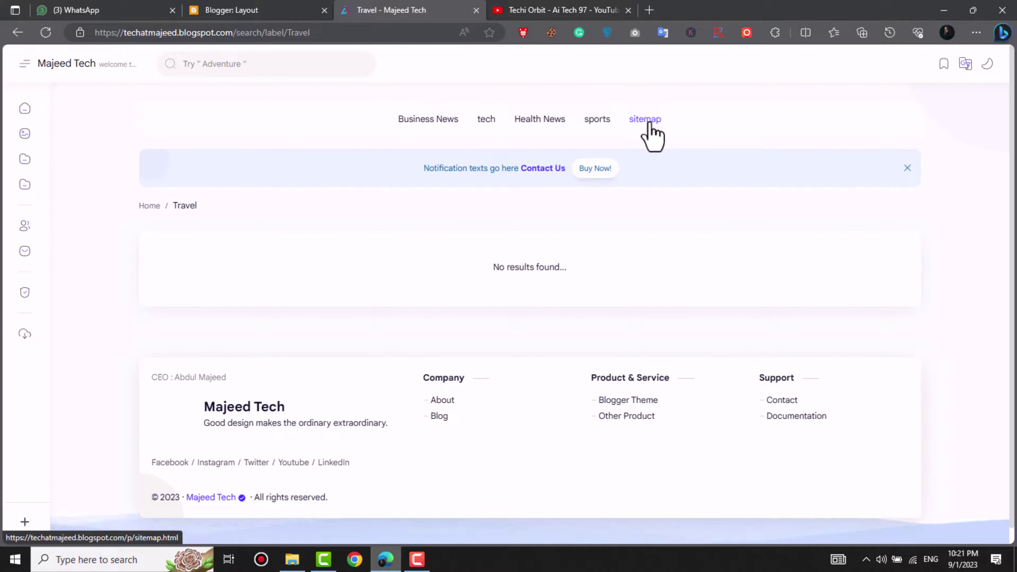
click(649, 124)
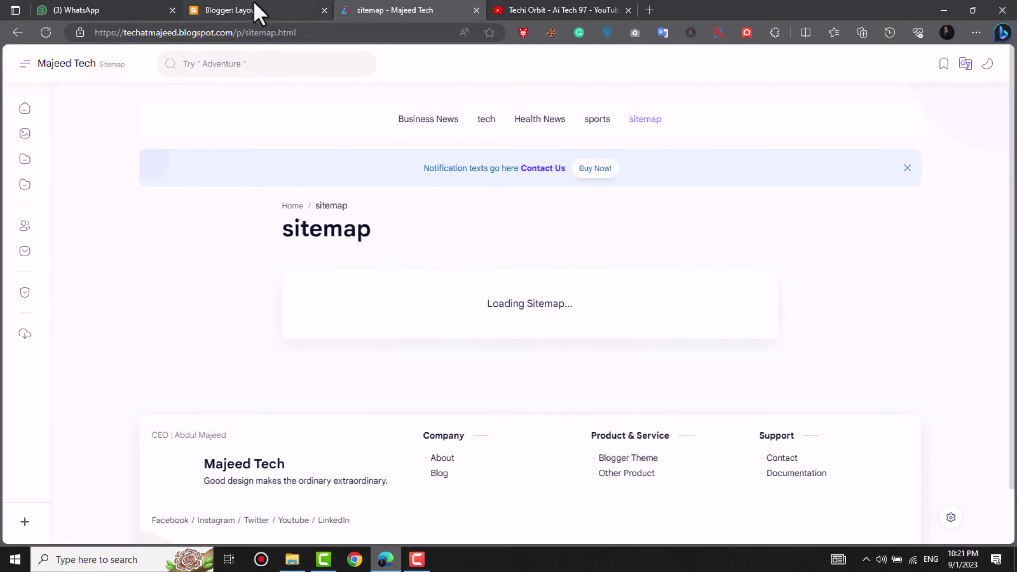
Set the Scroll Menu's tech link URL to /search/label/tech and save the link list.
click(256, 12)
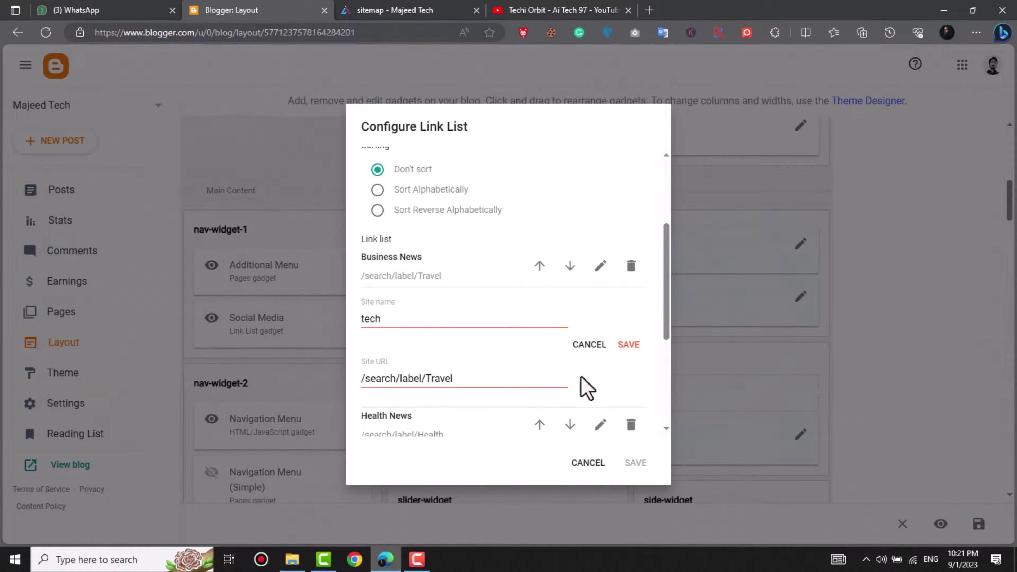
double_click(447, 378)
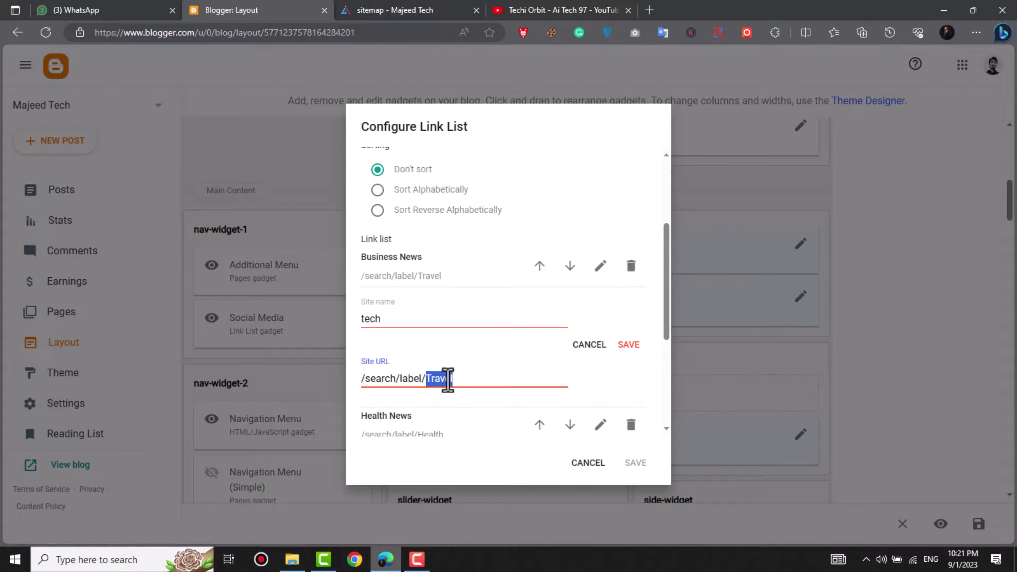
text(tech)
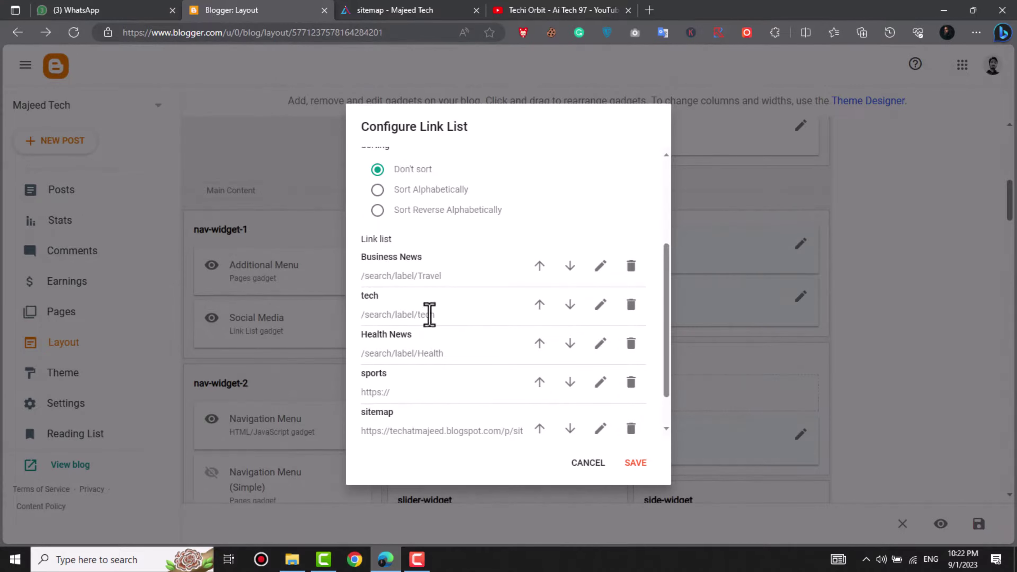
click(635, 464)
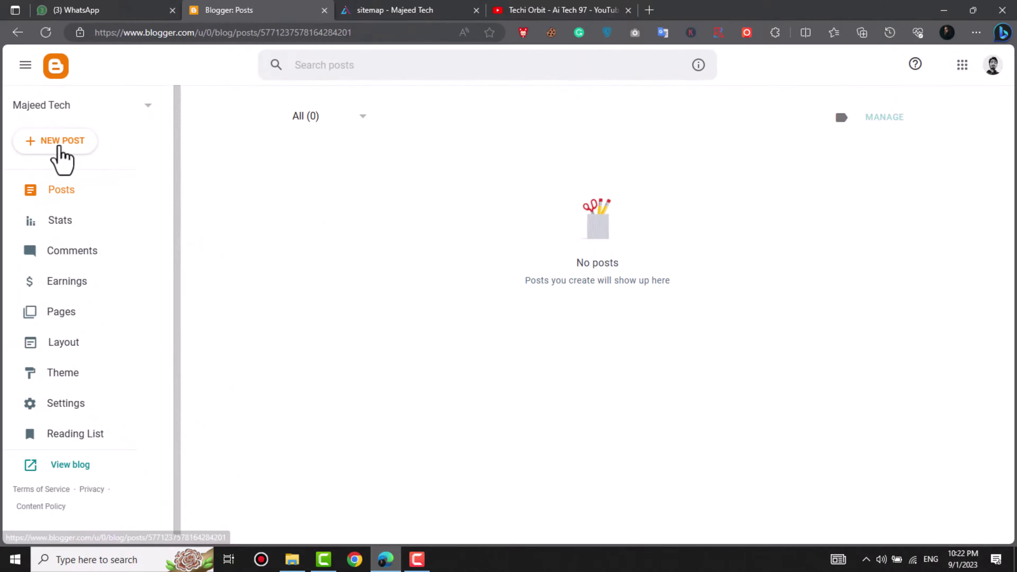
Create a new post titled "How to earn money" and switch its editor from HTML to Compose view.
click(74, 144)
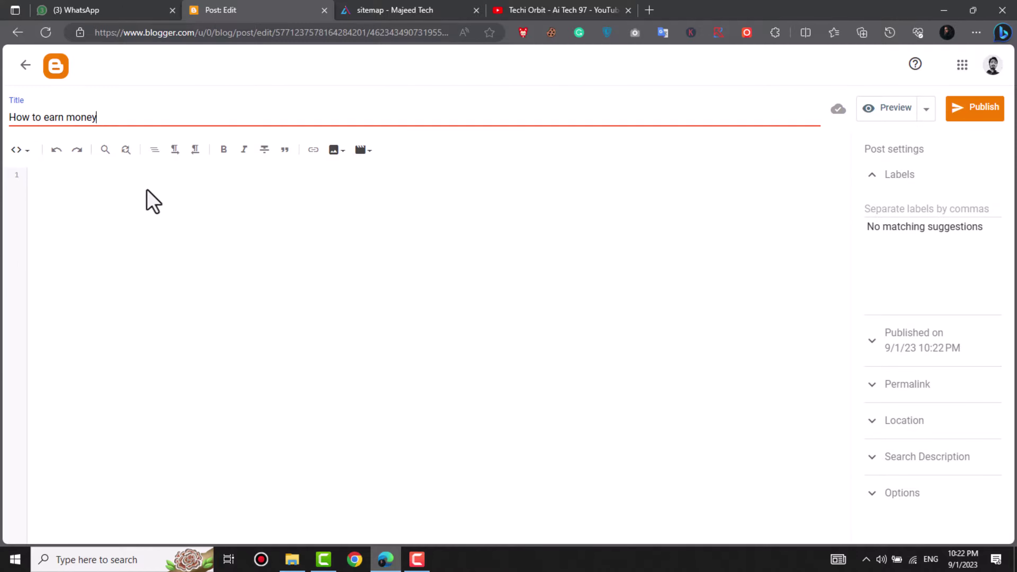
click(146, 201)
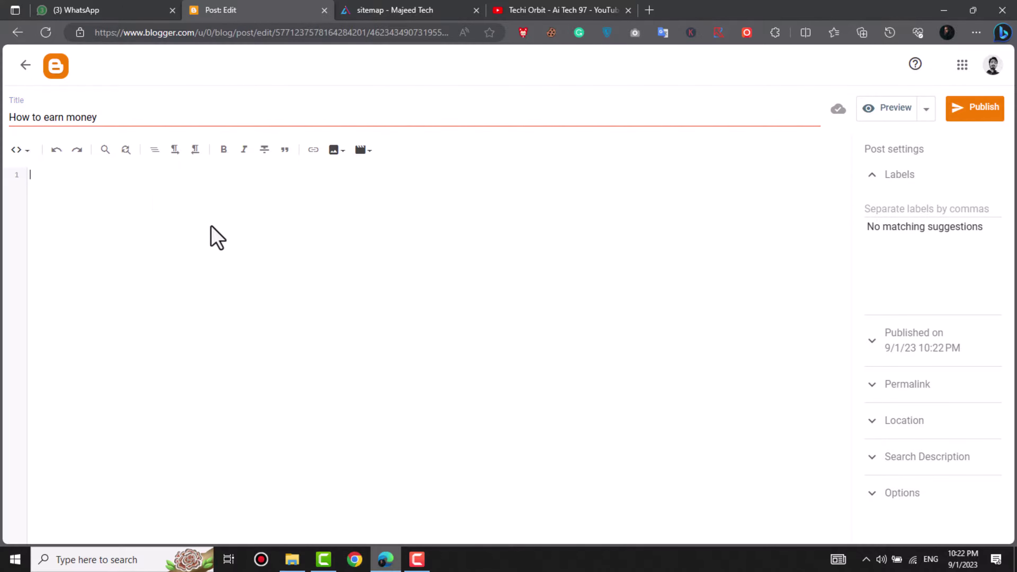
click(22, 152)
click(44, 185)
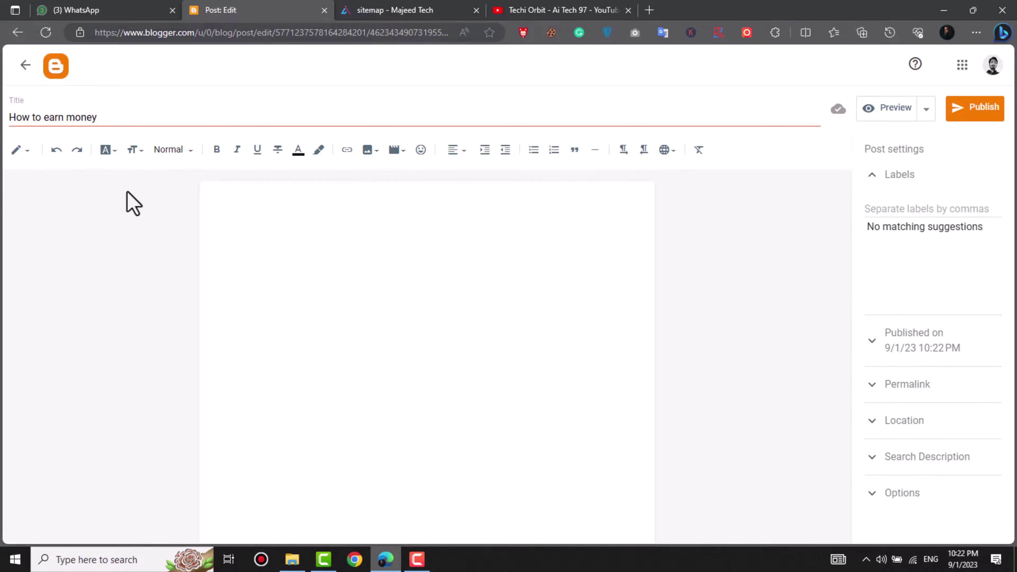
click(324, 212)
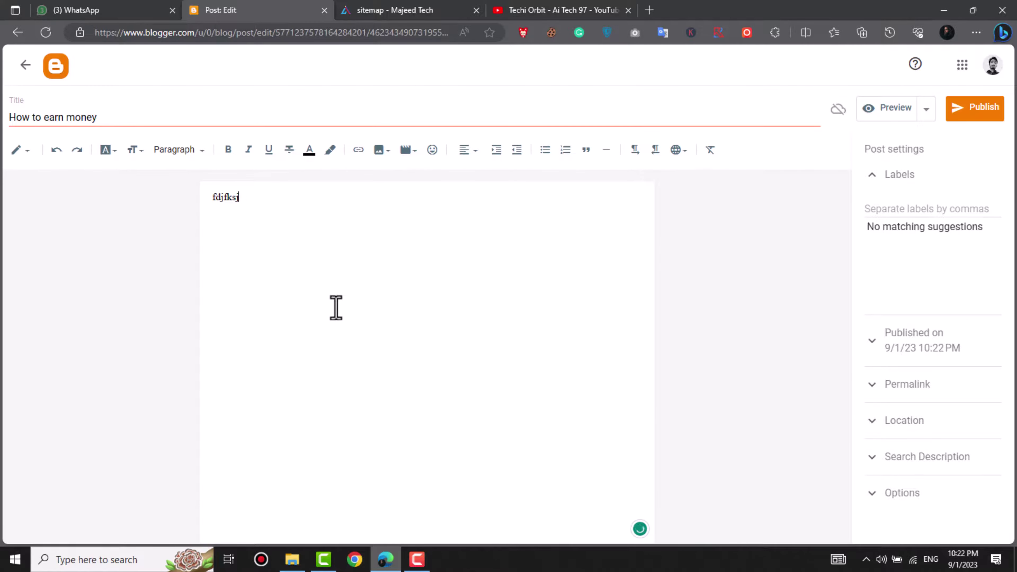
Examine the post editor's font, text size, heading style and alignment options.
click(111, 151)
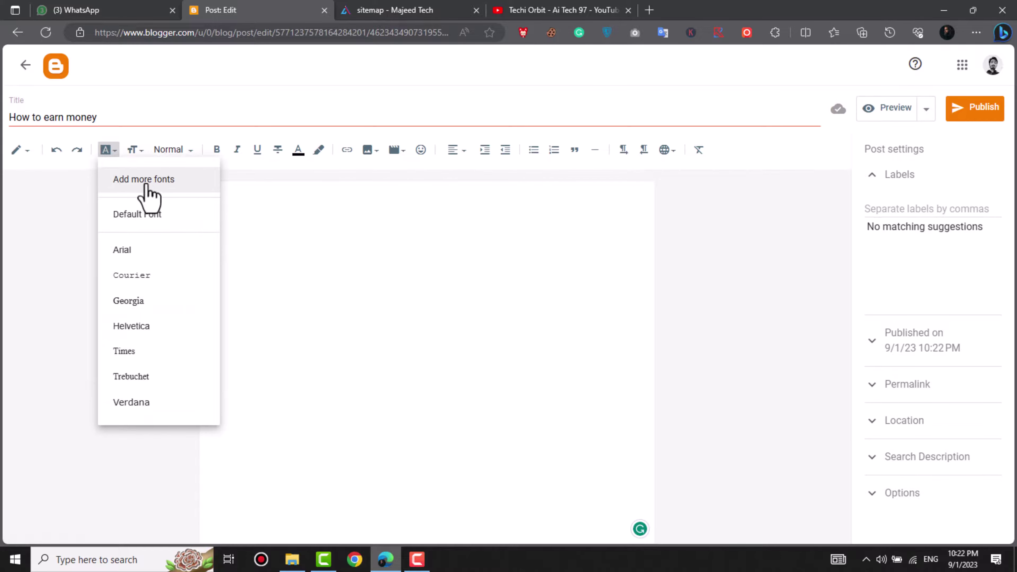
key(Escape)
click(143, 152)
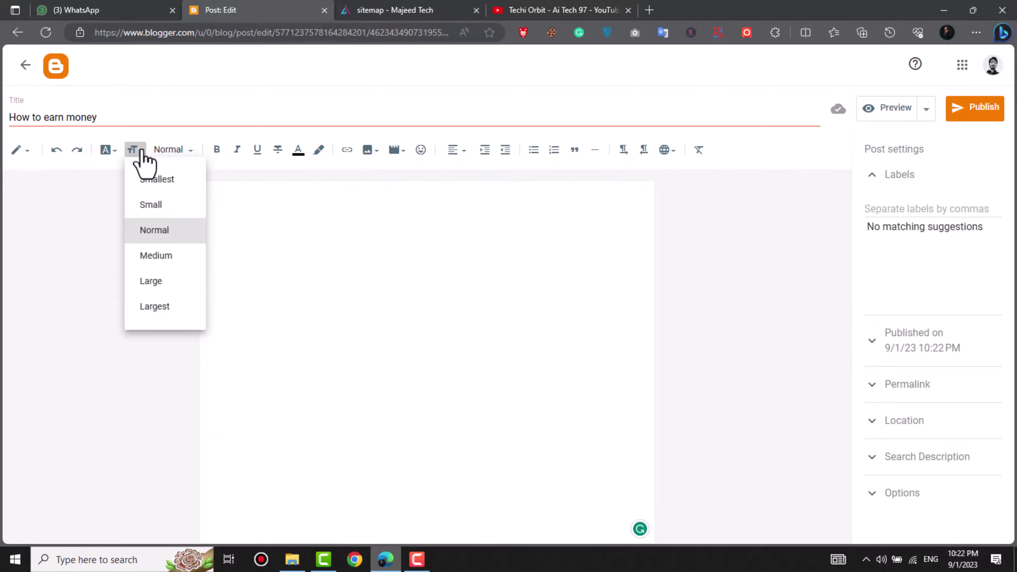
click(142, 152)
click(178, 152)
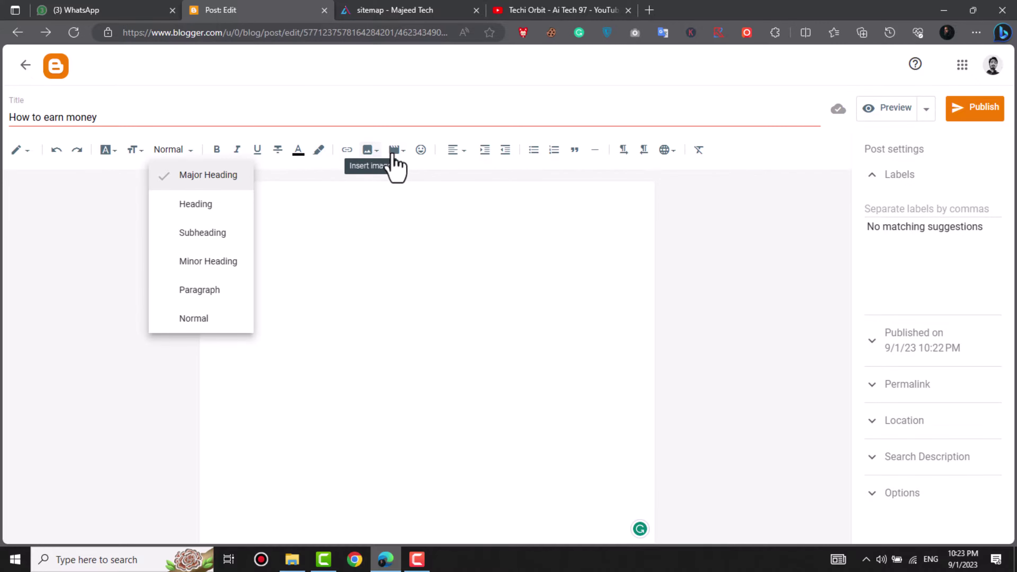
click(458, 150)
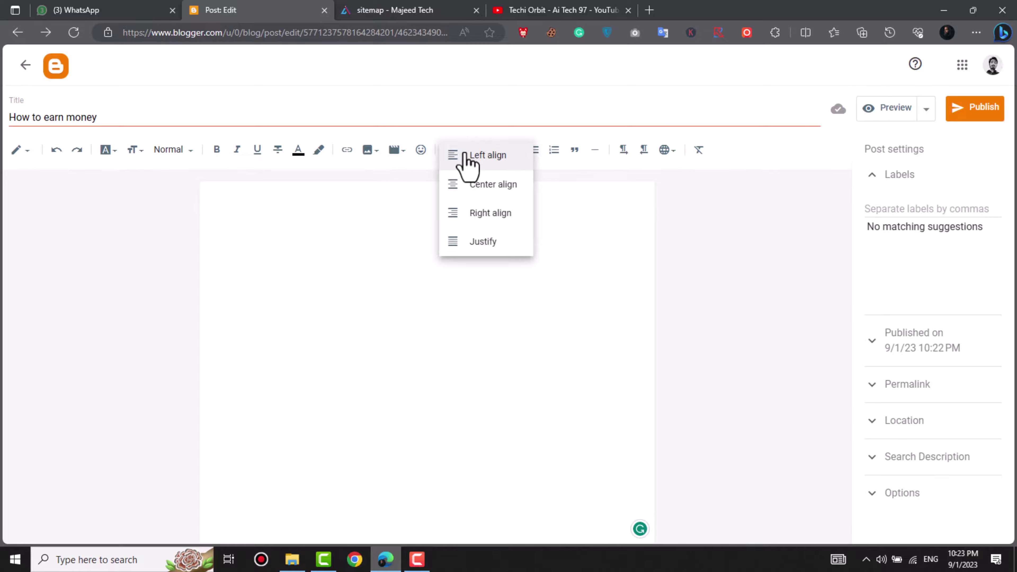
click(573, 217)
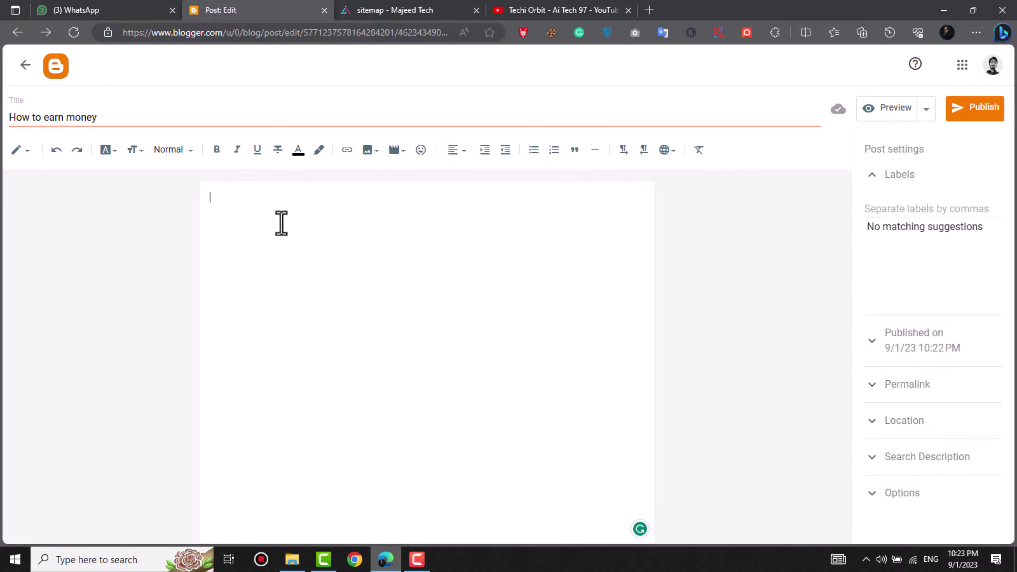
Write "Helo this is a demo post........" as the post body and add the label "tech".
click(271, 248)
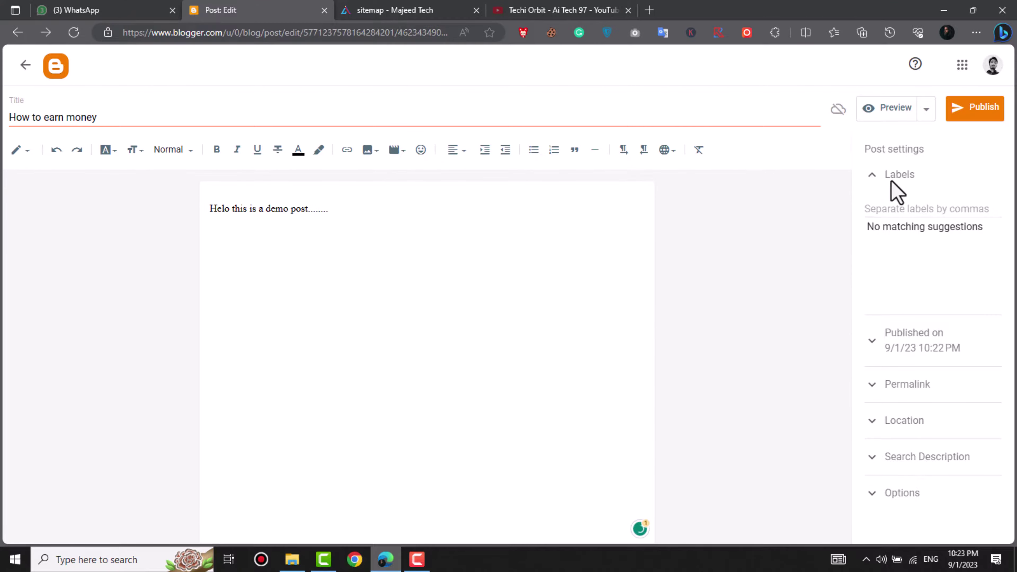
click(920, 208)
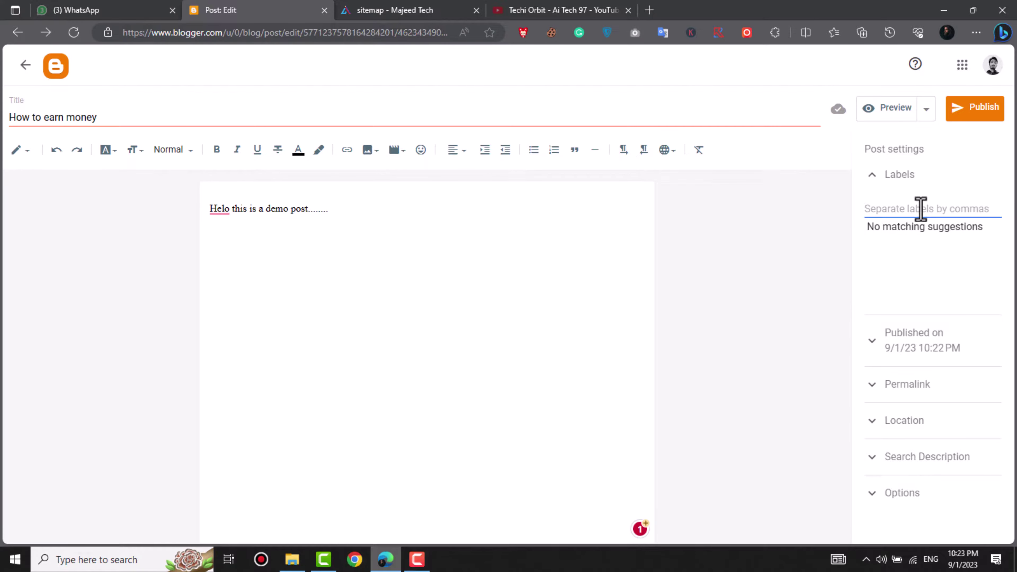
text(tech)
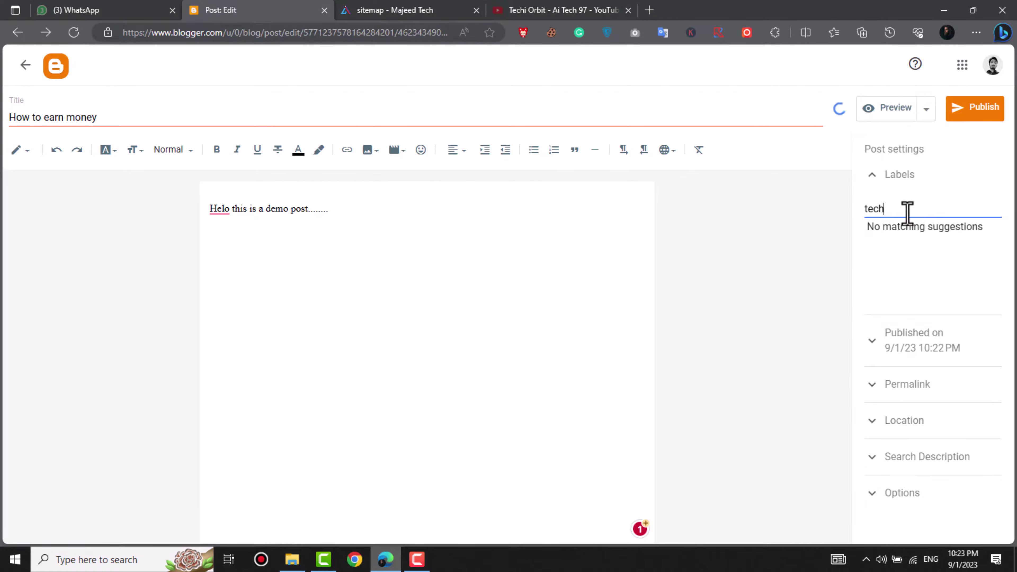
click(876, 180)
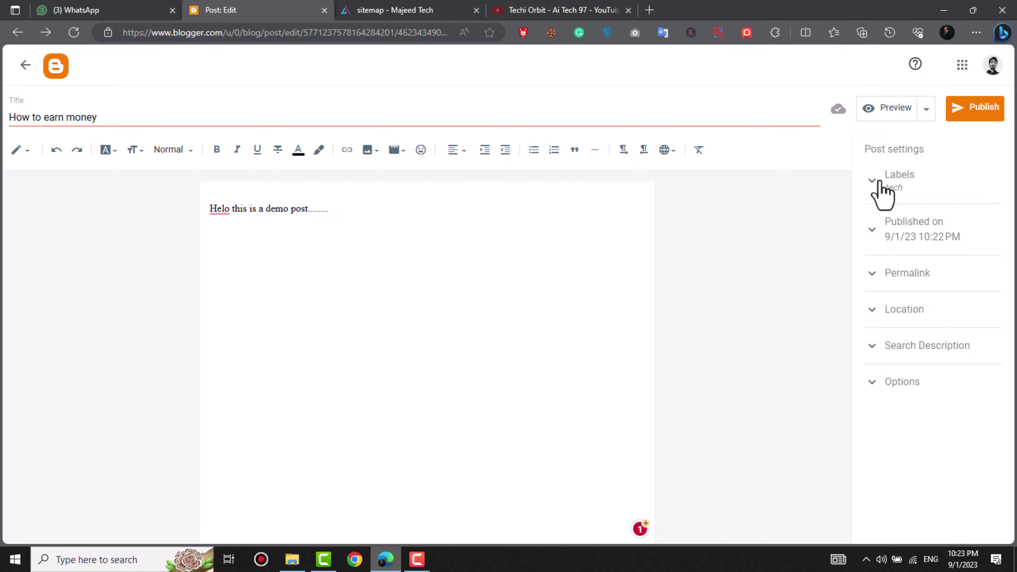
Examine the post's permalink choices, publication date, location and search description settings, keeping the permalink automatic.
click(880, 276)
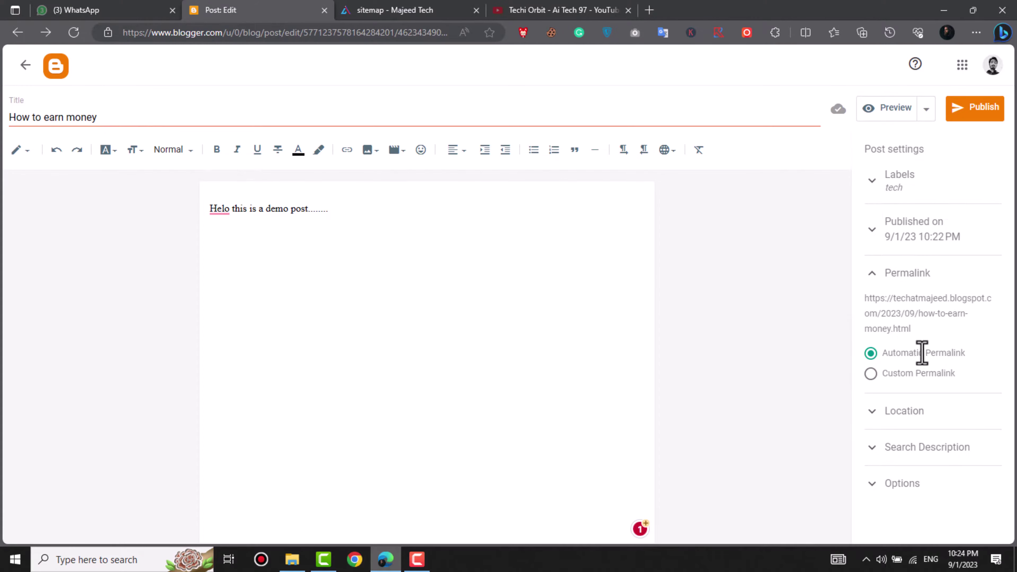
click(873, 374)
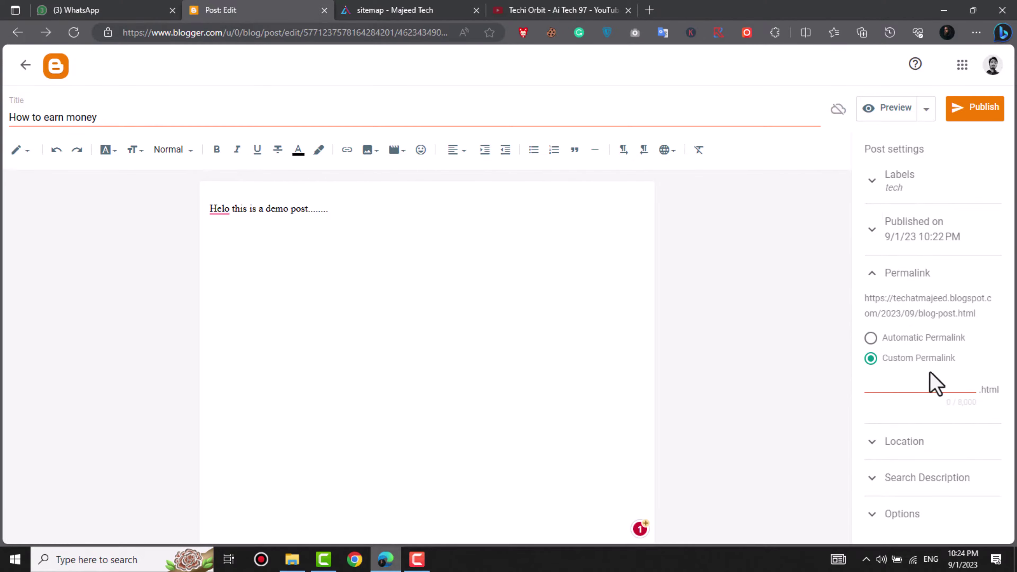
click(871, 338)
click(873, 274)
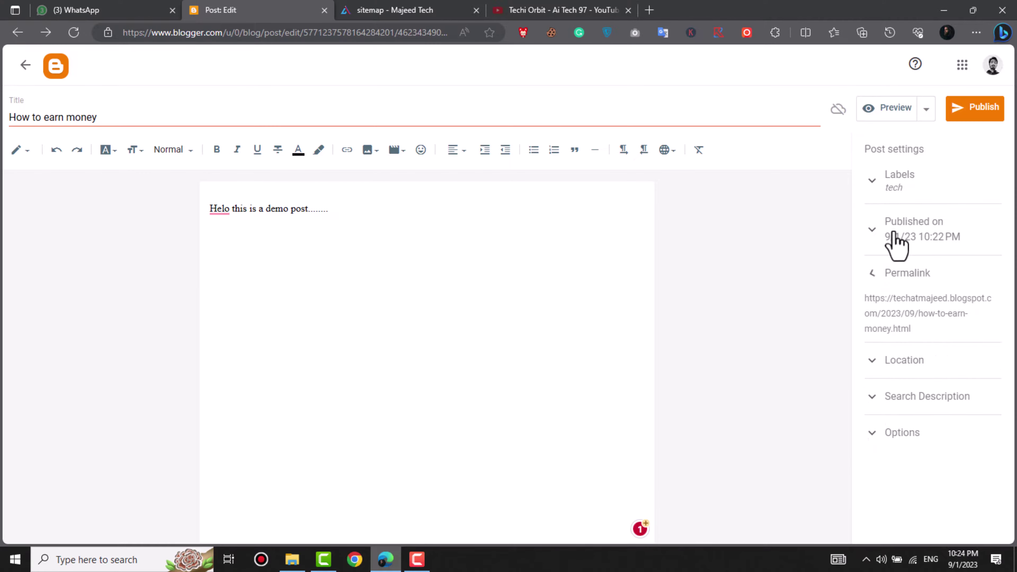
click(880, 241)
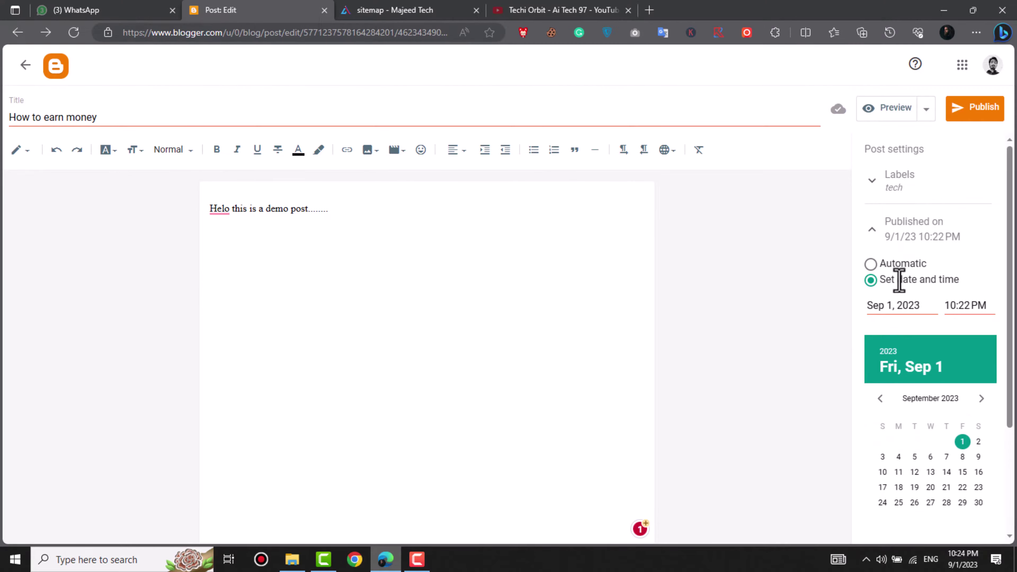
click(874, 242)
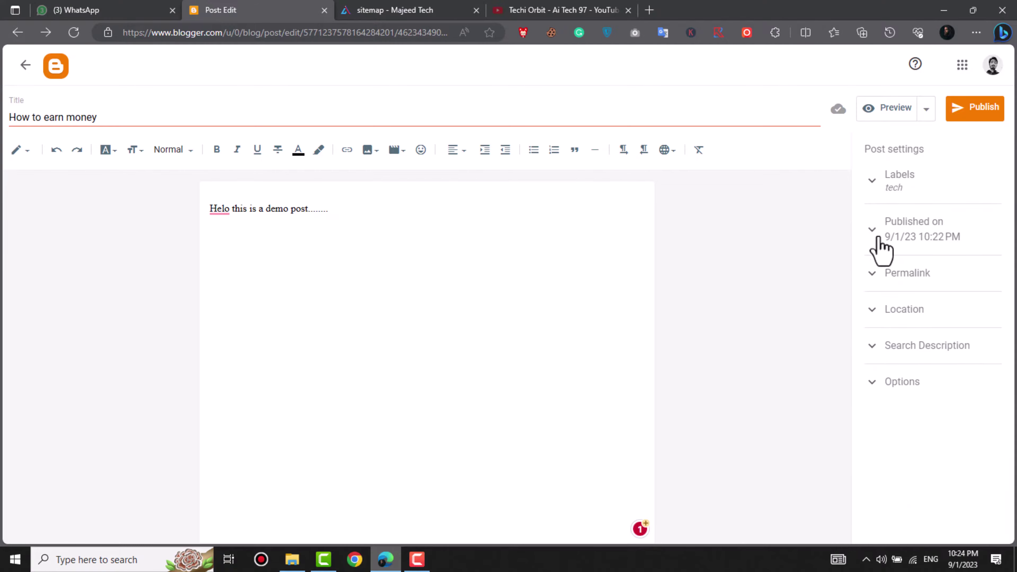
click(883, 324)
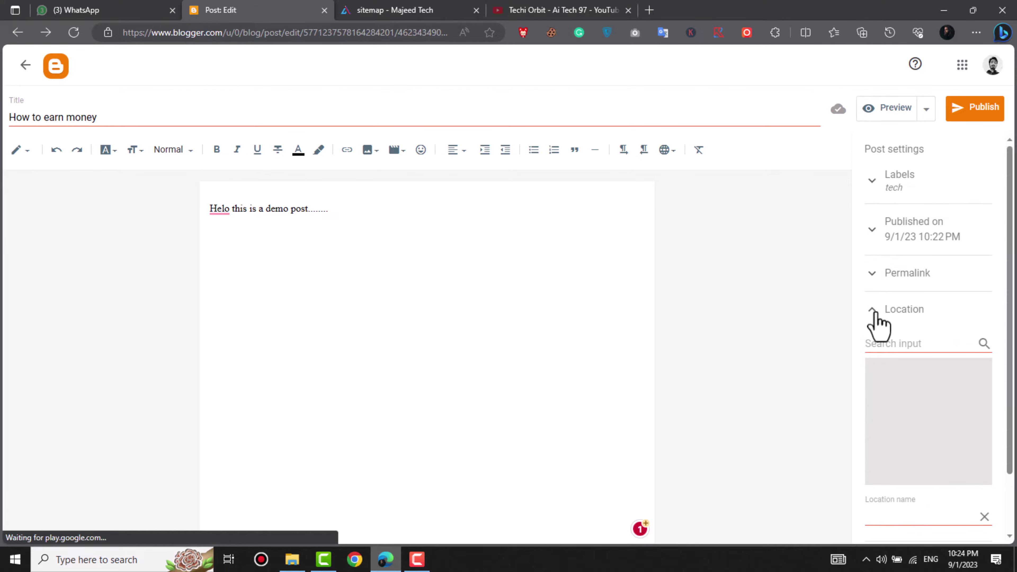
click(883, 326)
click(877, 346)
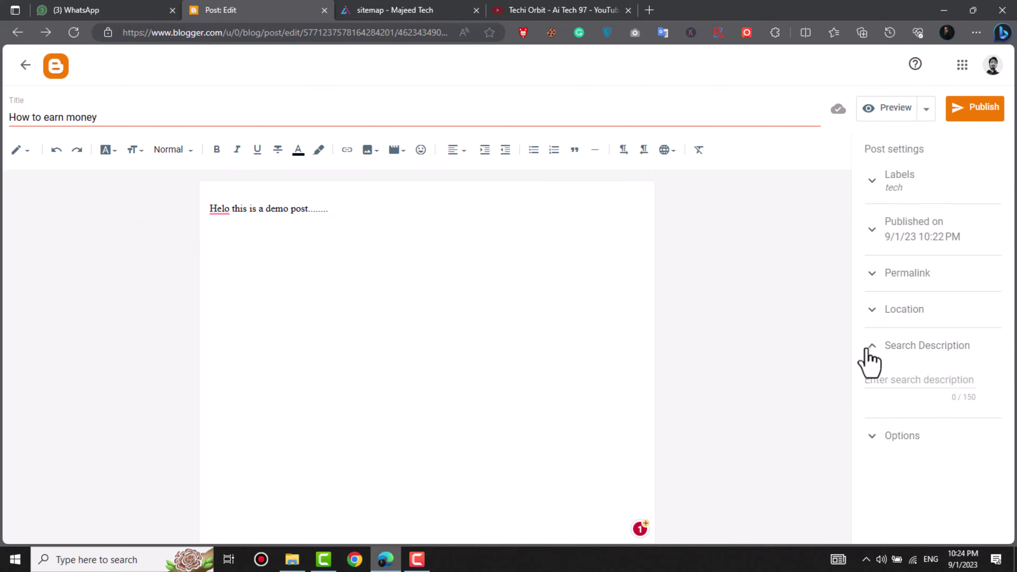
click(866, 348)
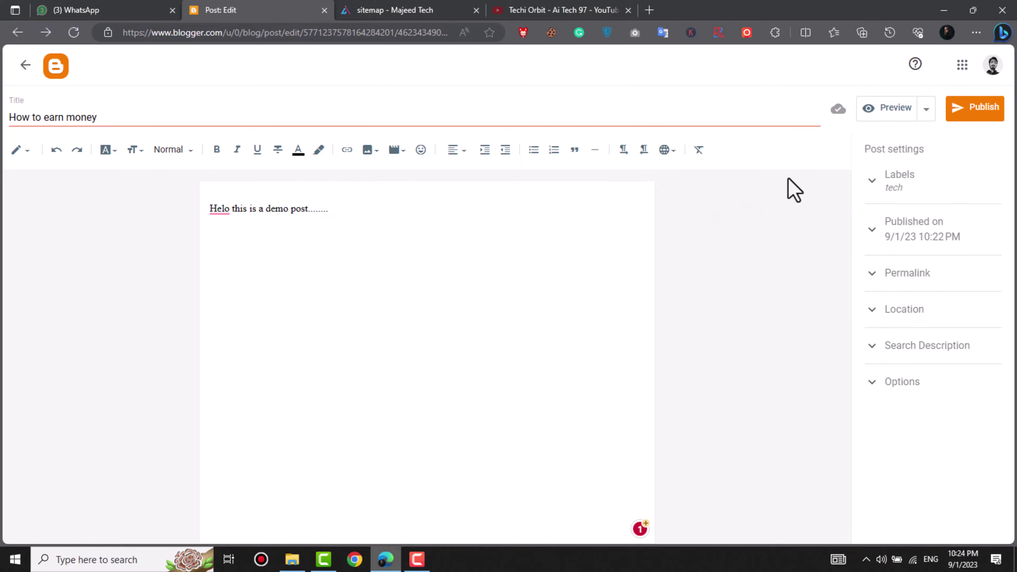
Publish the "How to earn money" post and view it on the live blog.
click(971, 112)
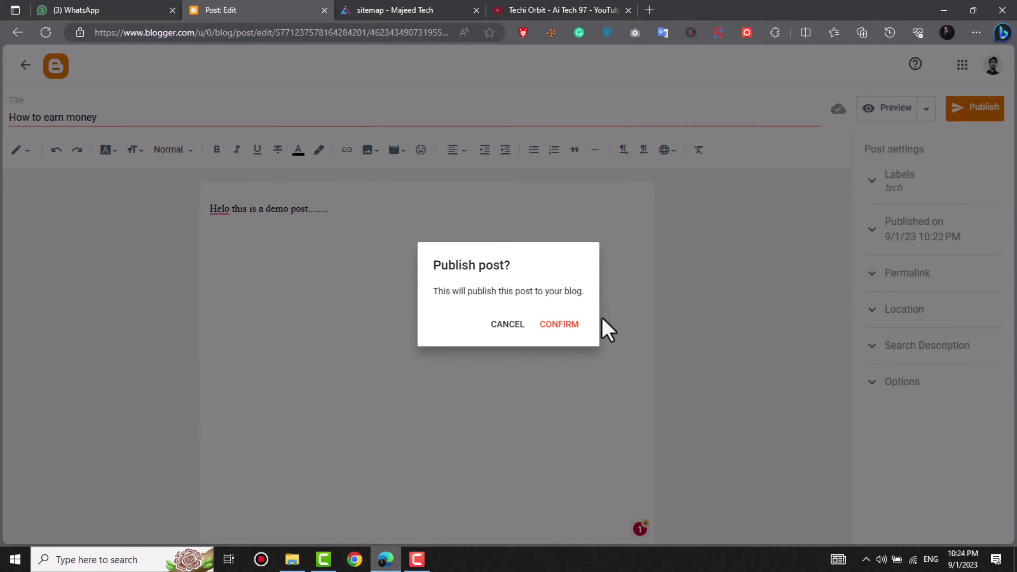
click(565, 324)
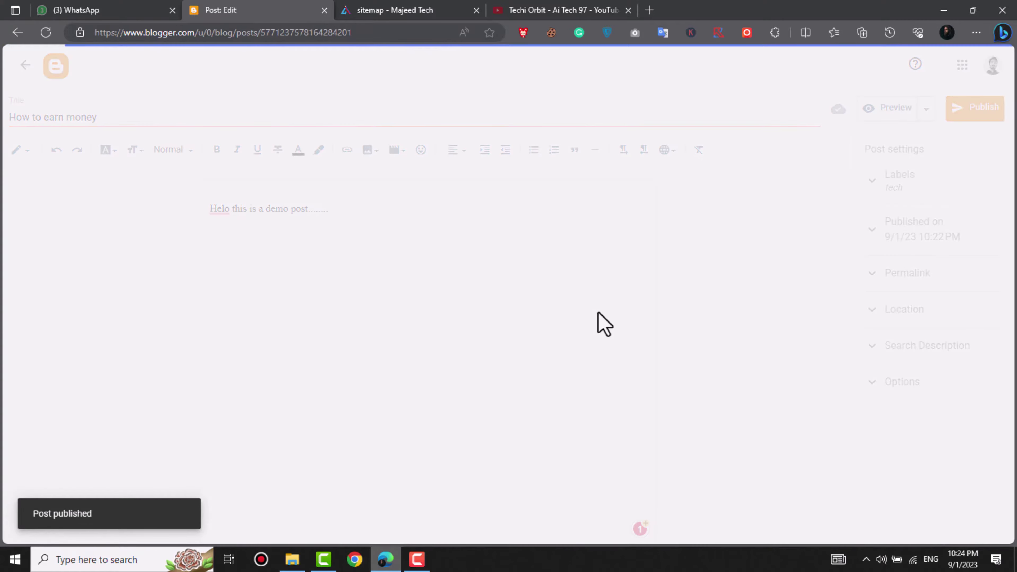
mouse_move(733, 195)
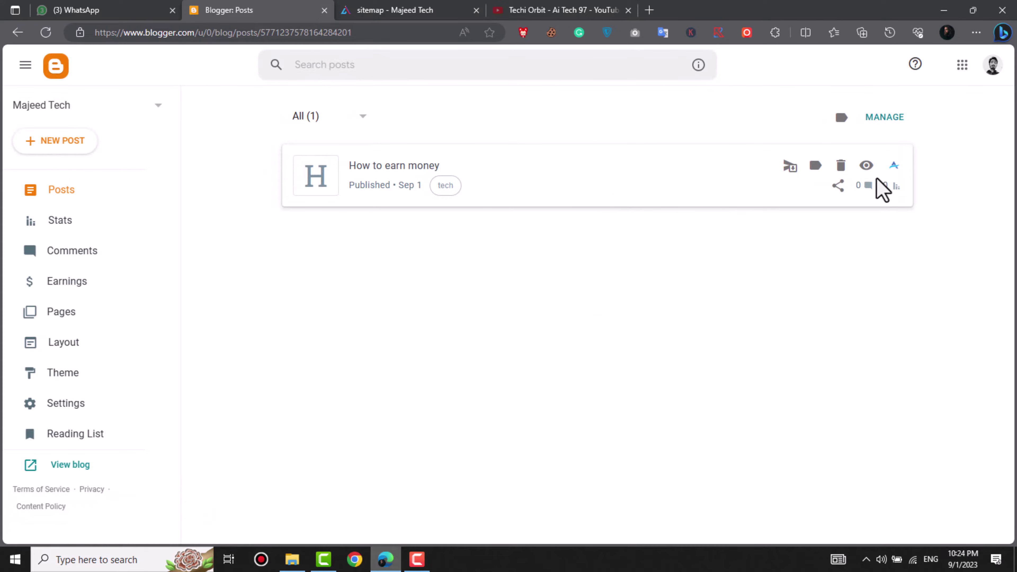
click(864, 167)
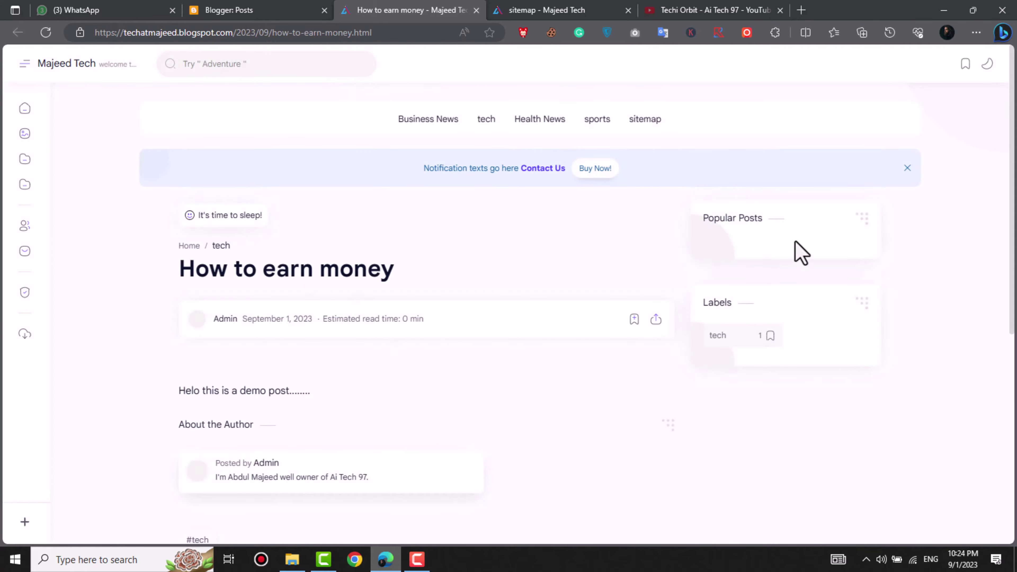
drag(1010, 154, 1011, 205)
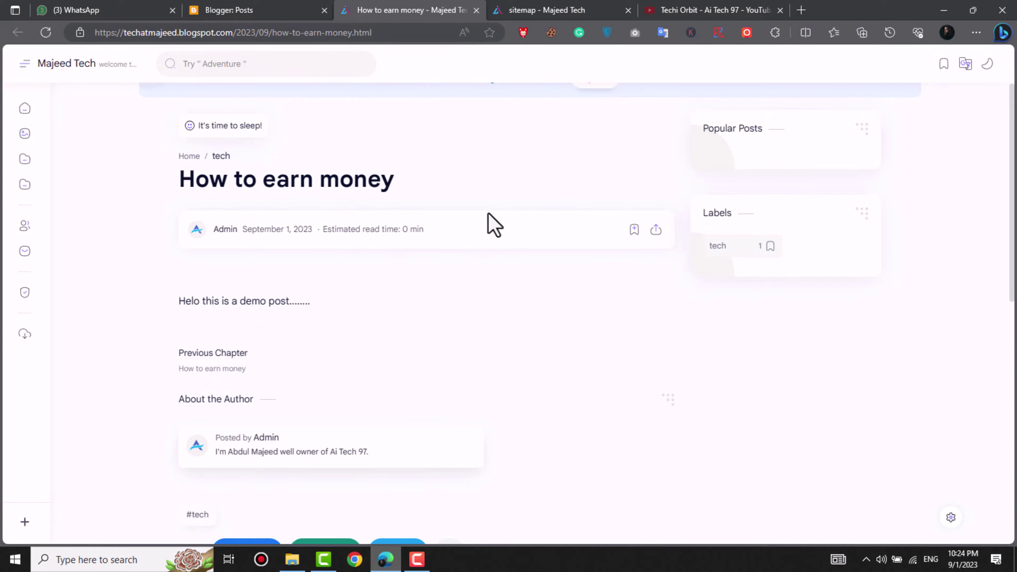
Check how the new post is presented on the blog's home page and under the tech label on the sitemap page.
click(25, 108)
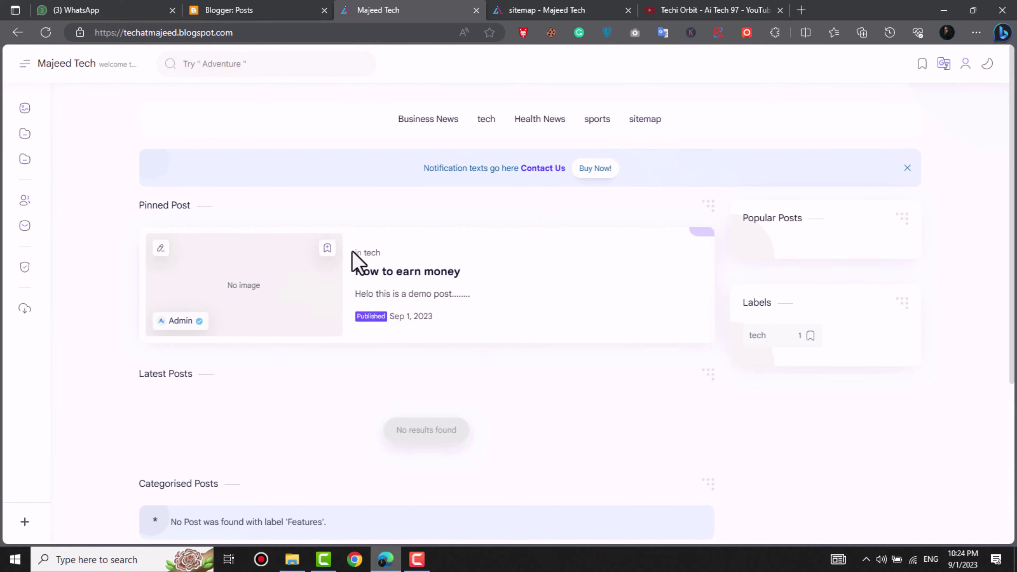
click(649, 121)
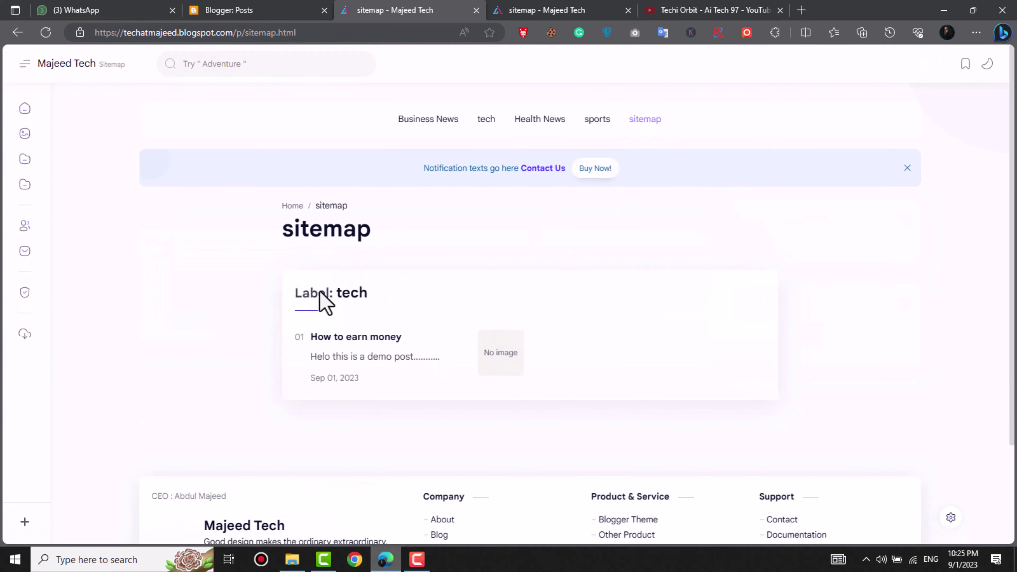
drag(336, 292, 384, 295)
drag(311, 336, 349, 372)
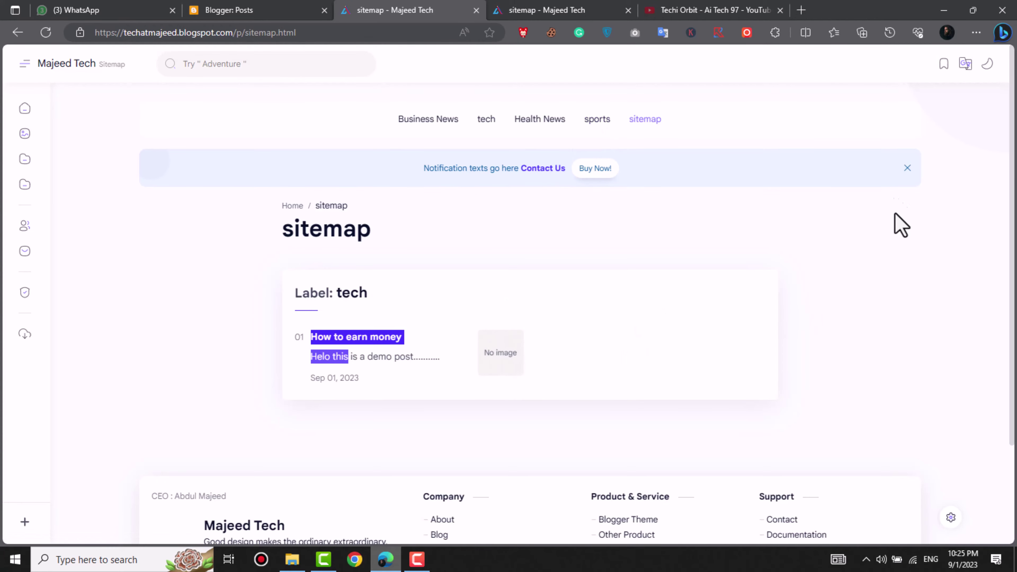
click(564, 183)
scroll(658, 391, down, 2)
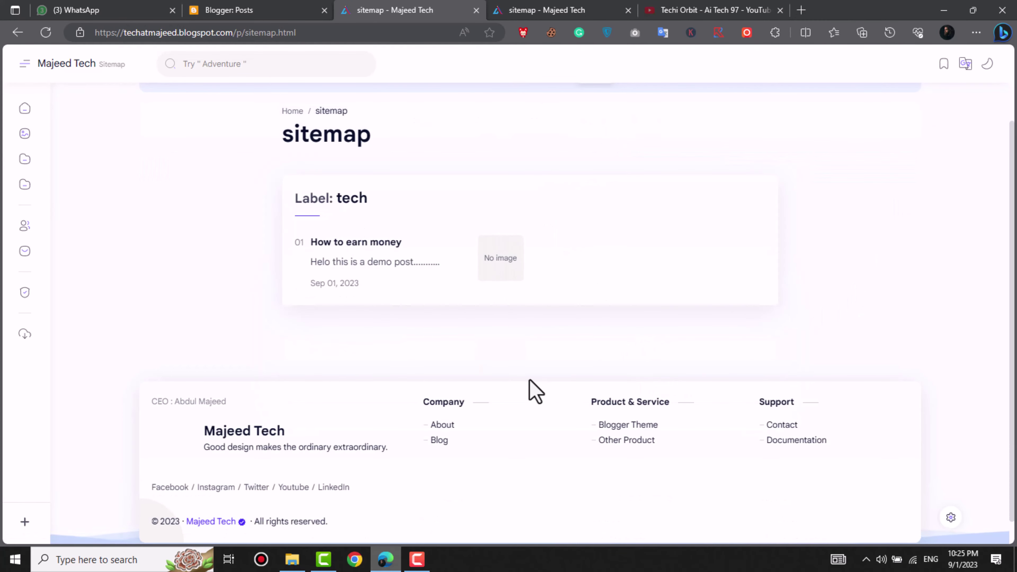